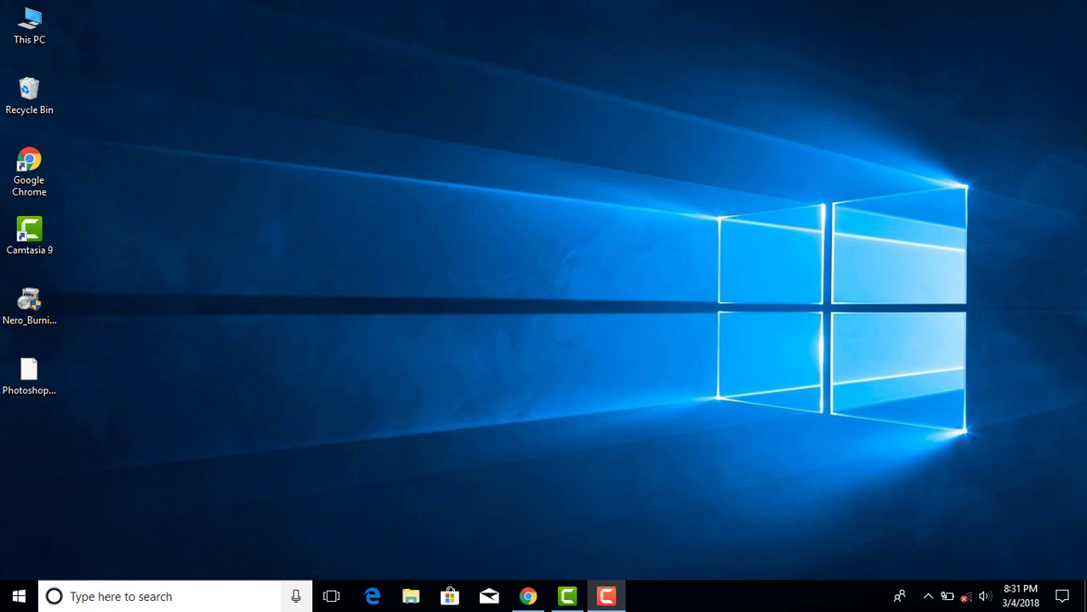
- Open the Run dialog by searching Windows for "run"
key("super+r")
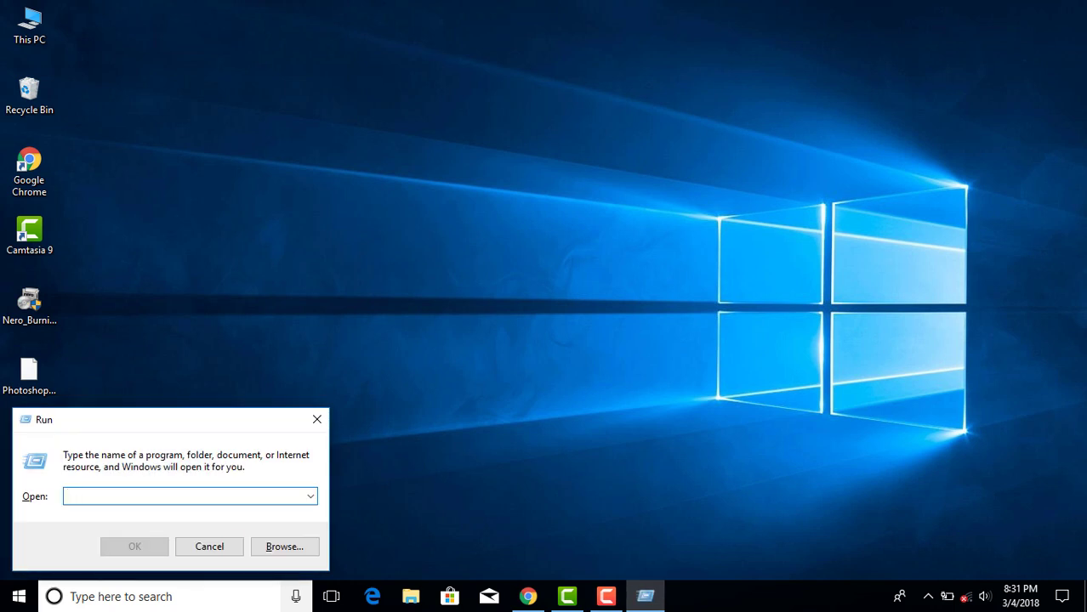
left_click(210, 546)
left_click(170, 596)
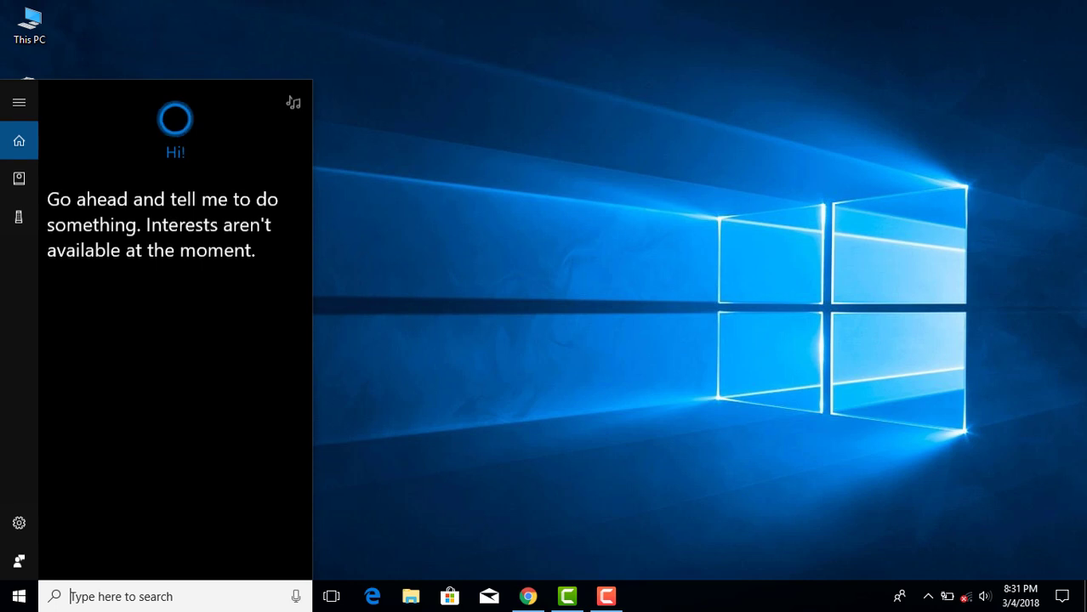
type("run")
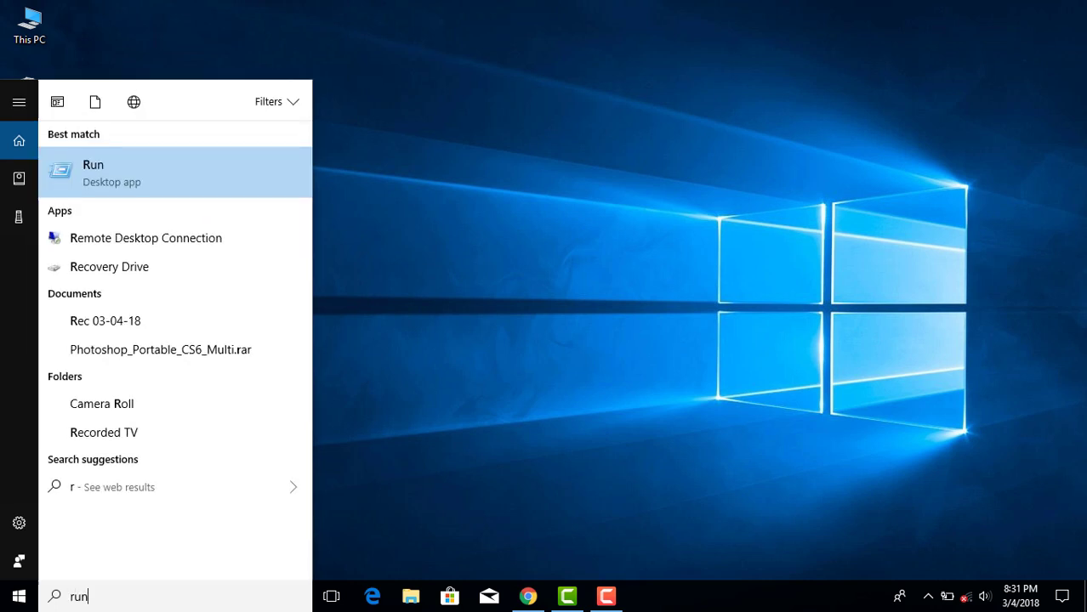
key("Return")
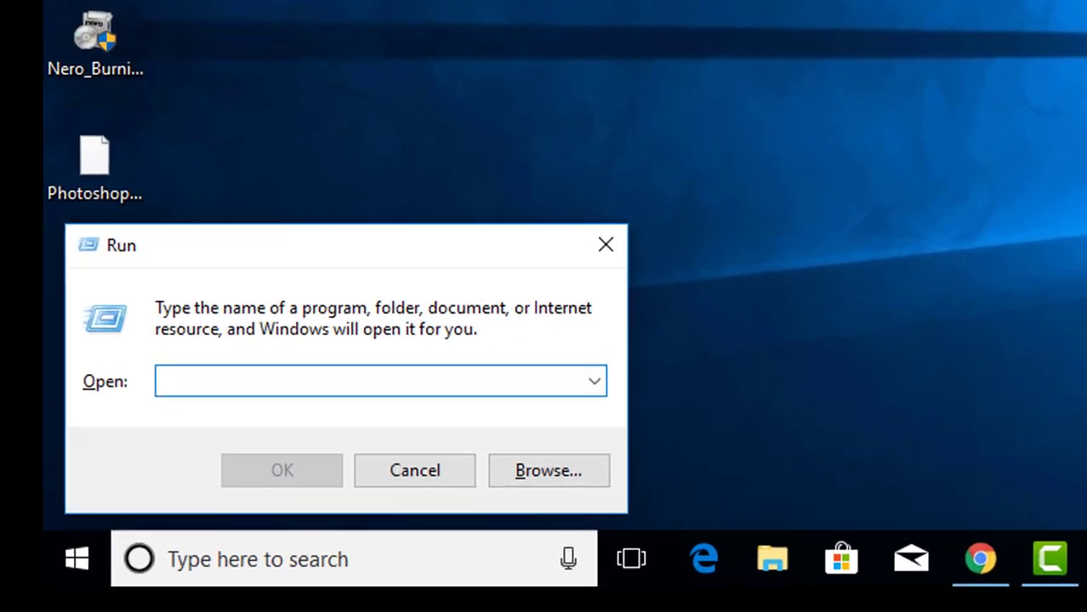
- Run "temp" to open the Windows Temp folder and grant permanent access to it
type("temp")
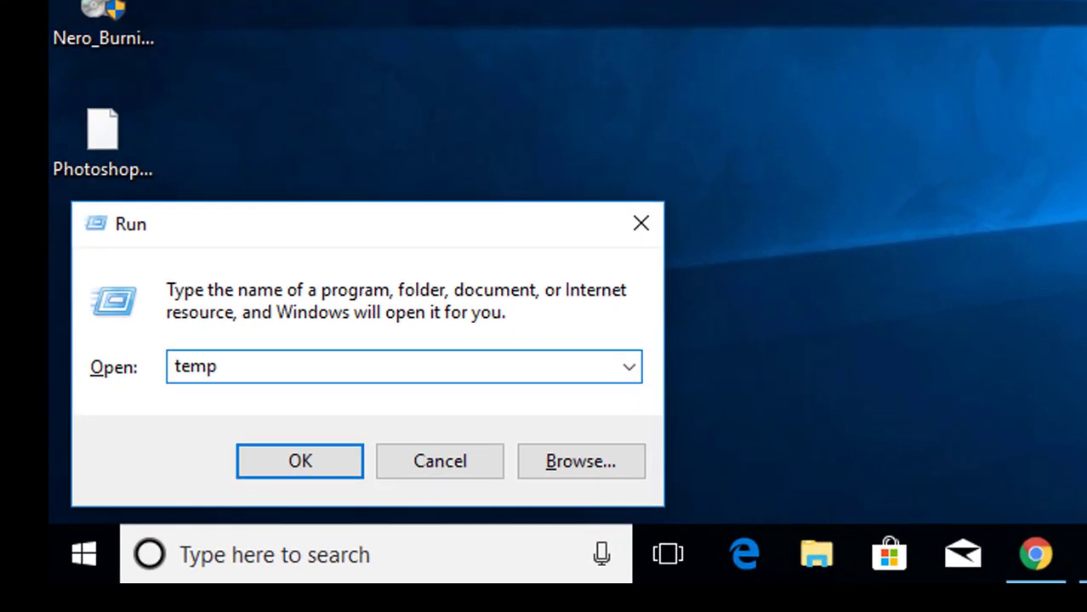
key("Return")
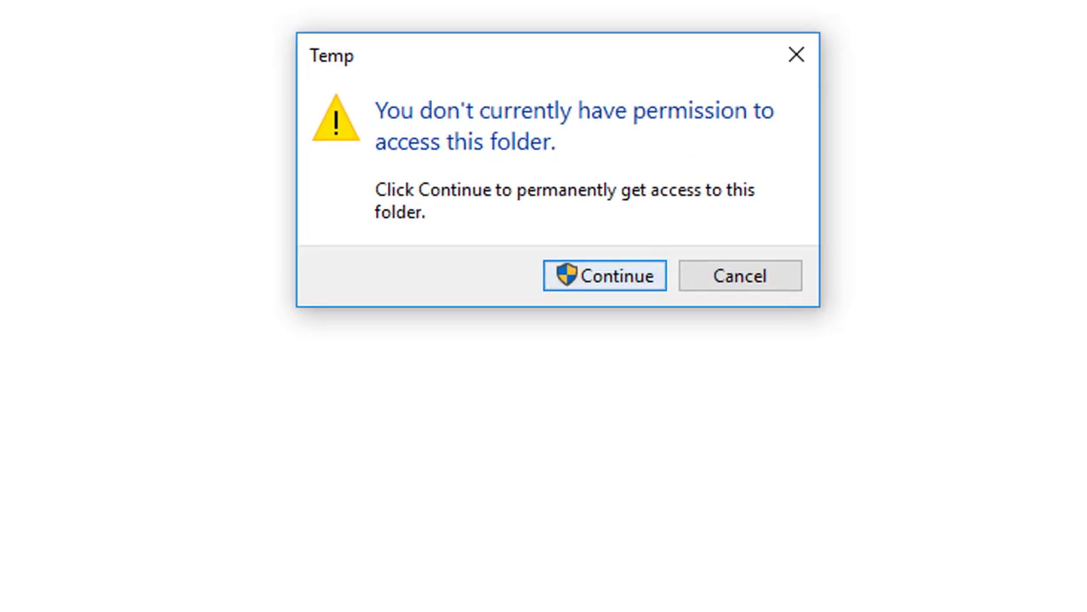
key("Return")
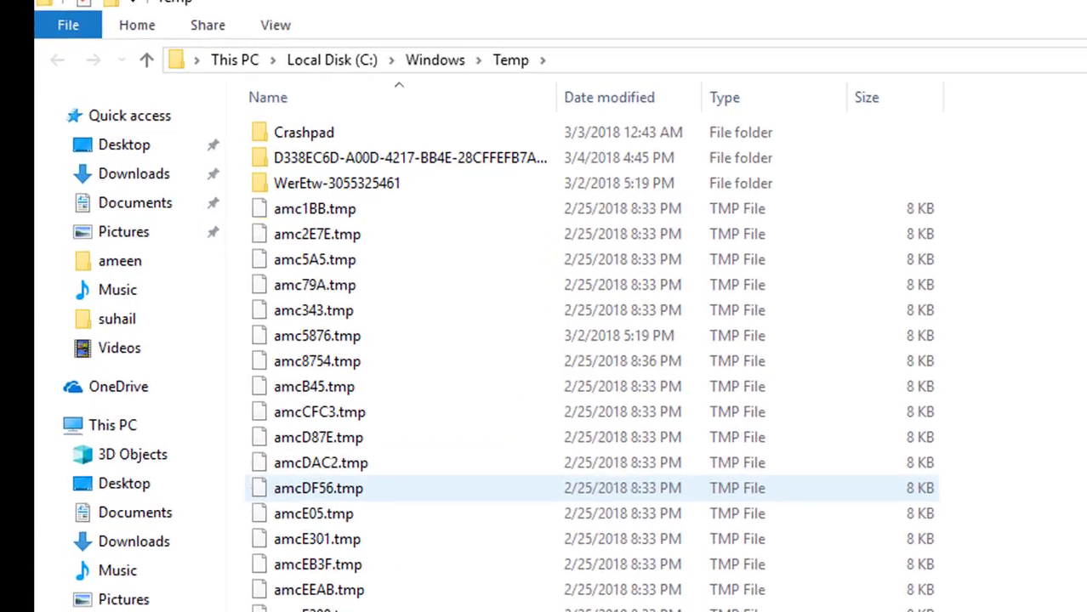
- Delete all files and folders in the Windows Temp folder, skipping the debug log files that are in use
scroll(592, 488, "down", 1)
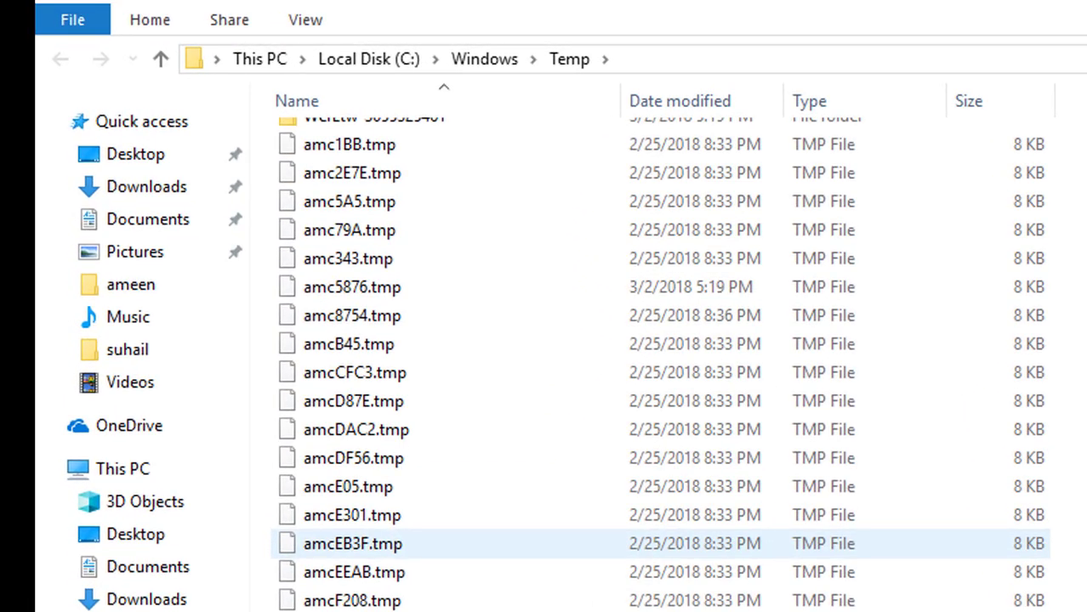
scroll(510, 555, "up", 1)
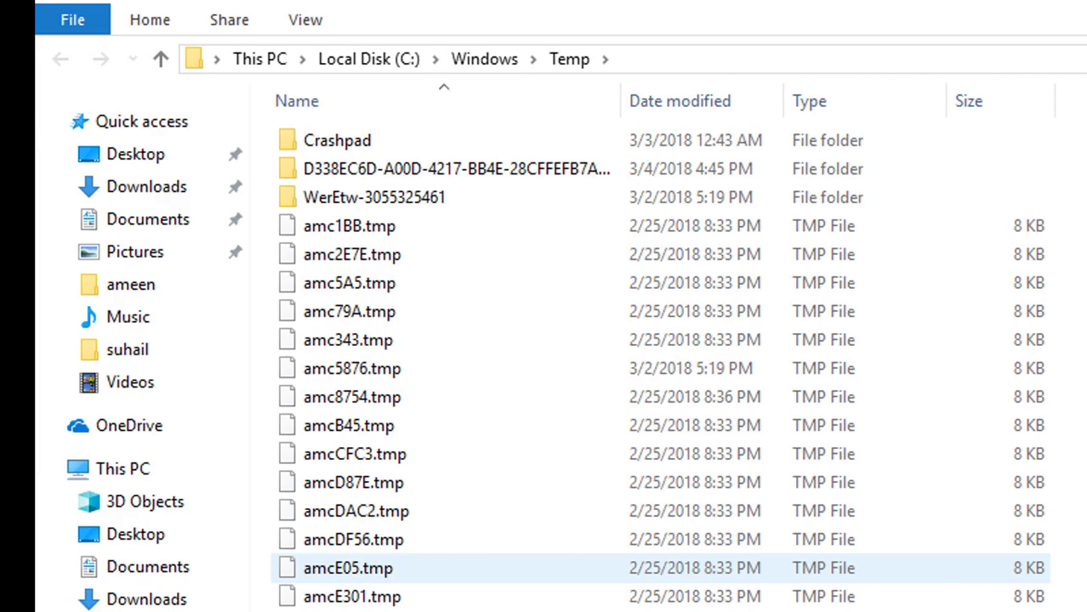
key("ctrl+a")
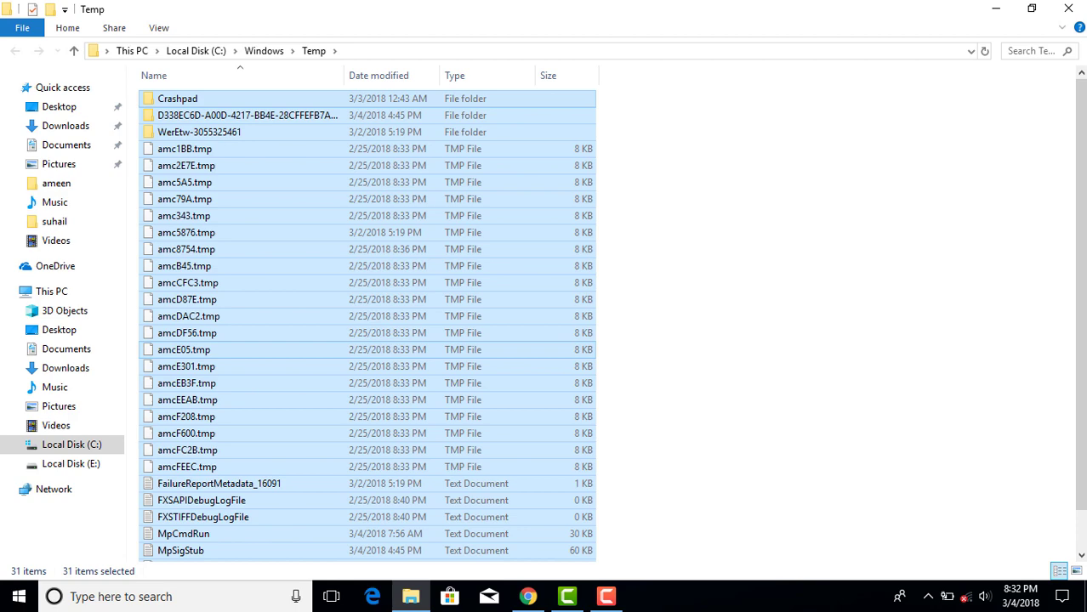
key("Delete")
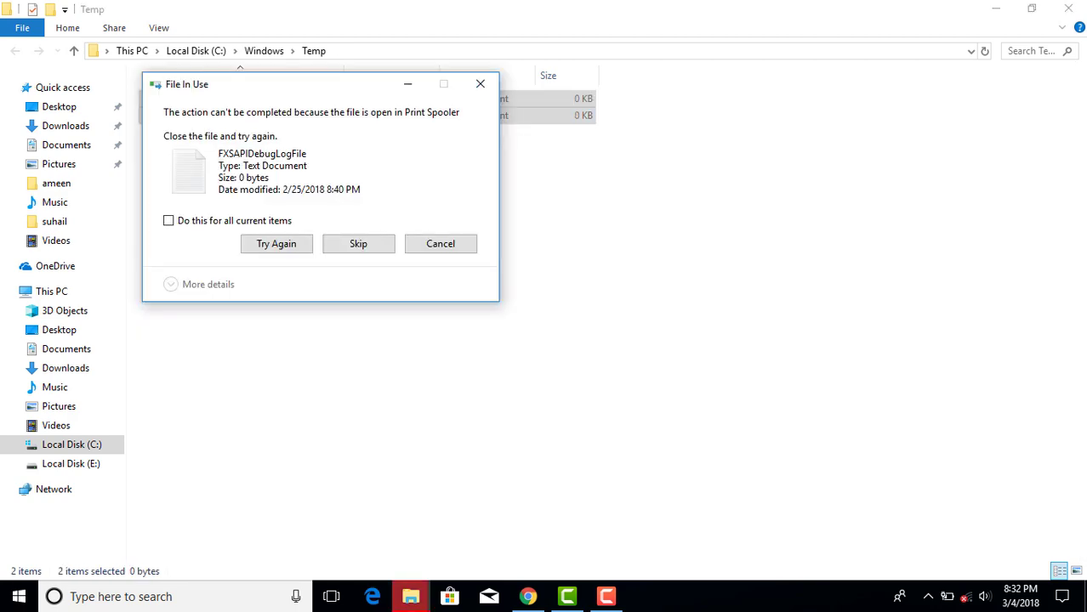
left_click(358, 243)
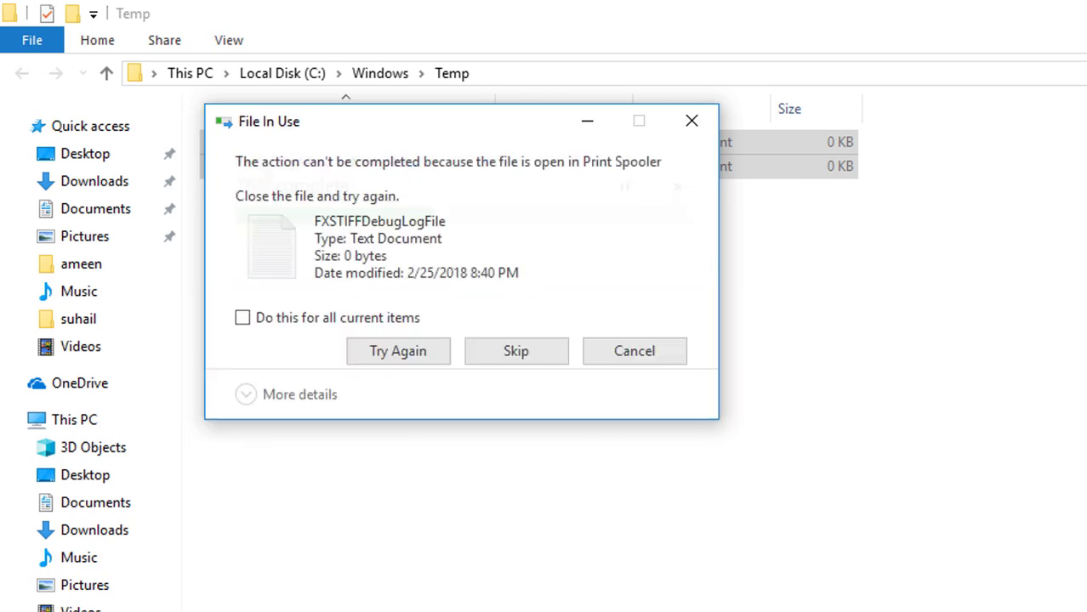
left_click(516, 351)
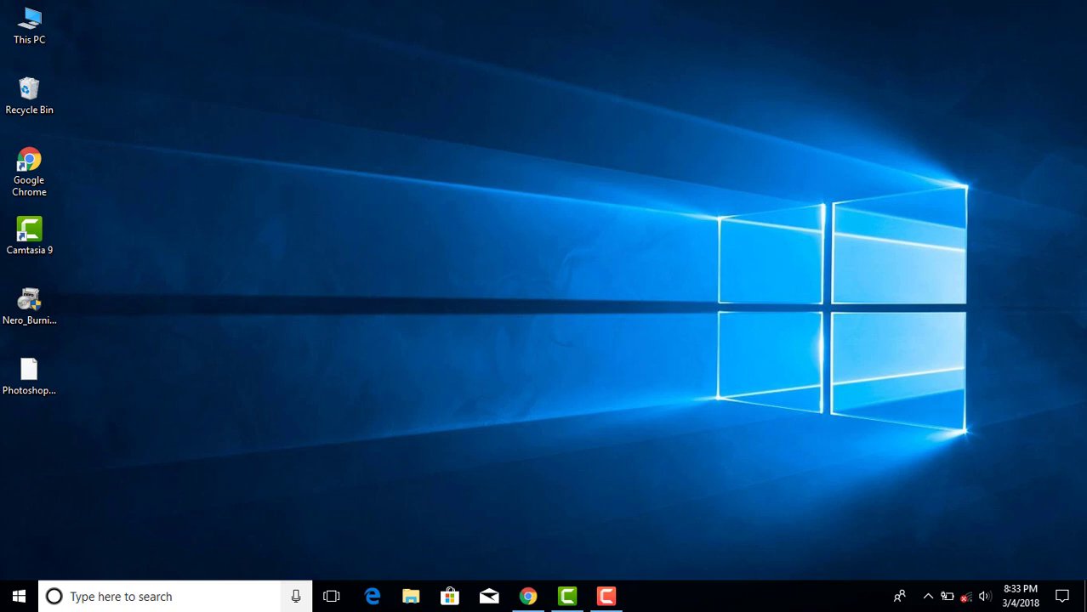
- Open the user's local Temp folder by running "%temp%"
key("super+r")
key("BackSpace")
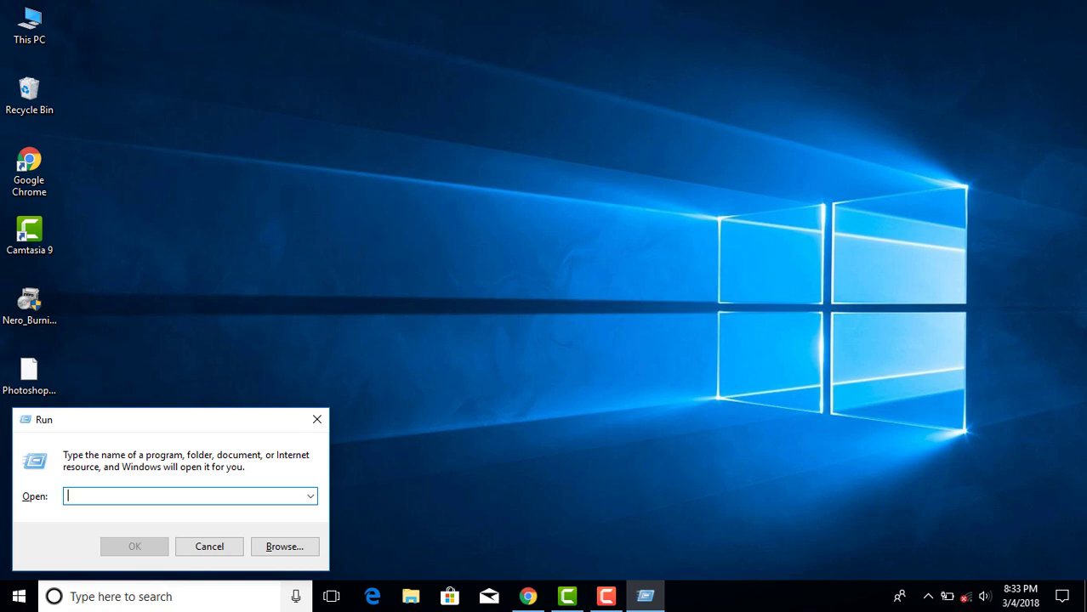
type("%t")
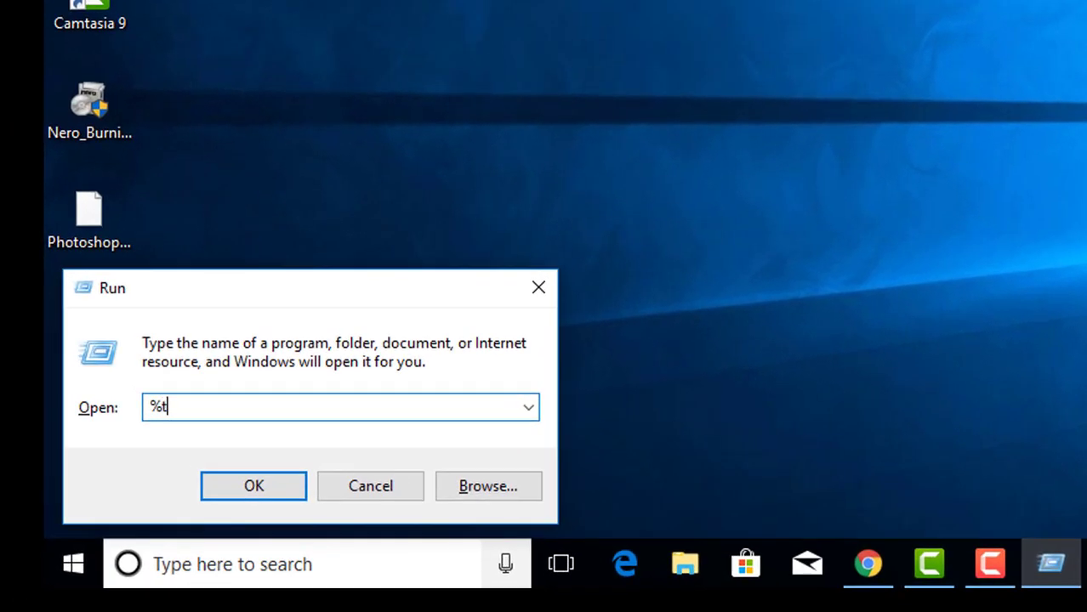
type("emp%")
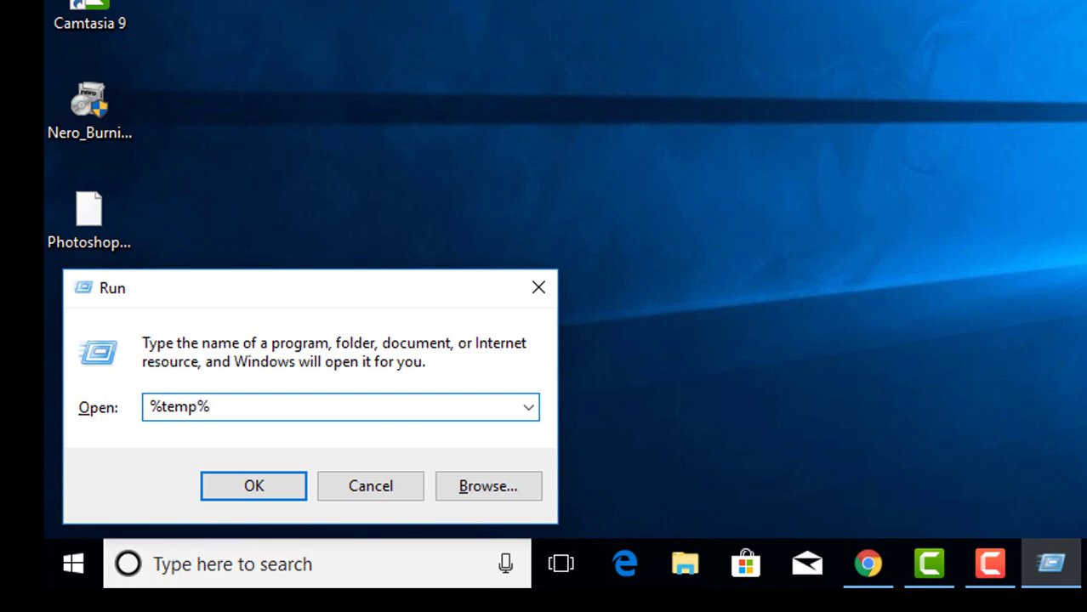
key("Return")
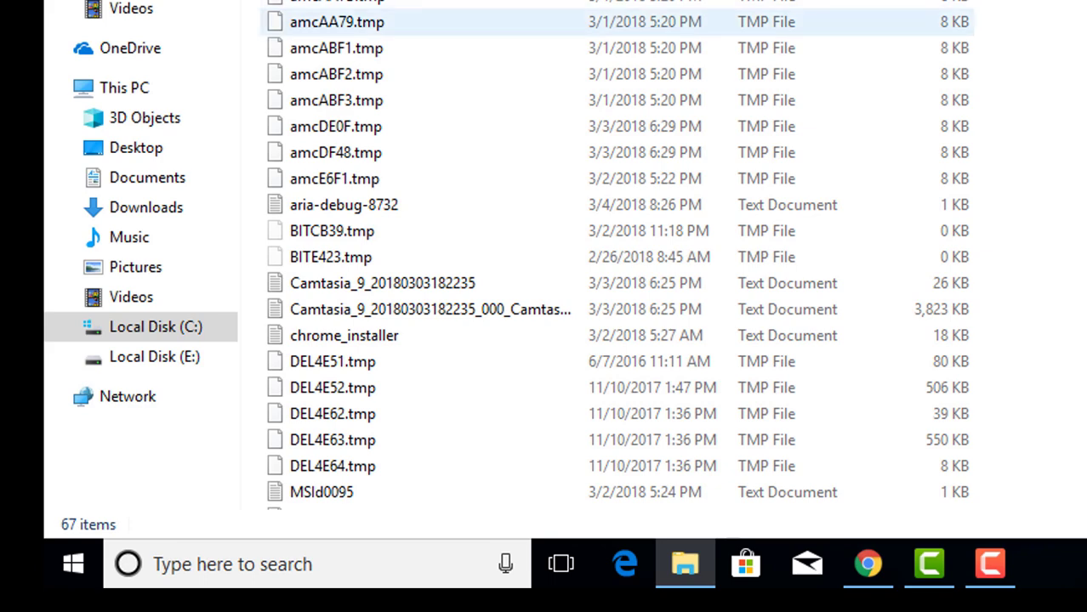
- Permanently delete all items in the user's local Temp folder
key("ctrl+a")
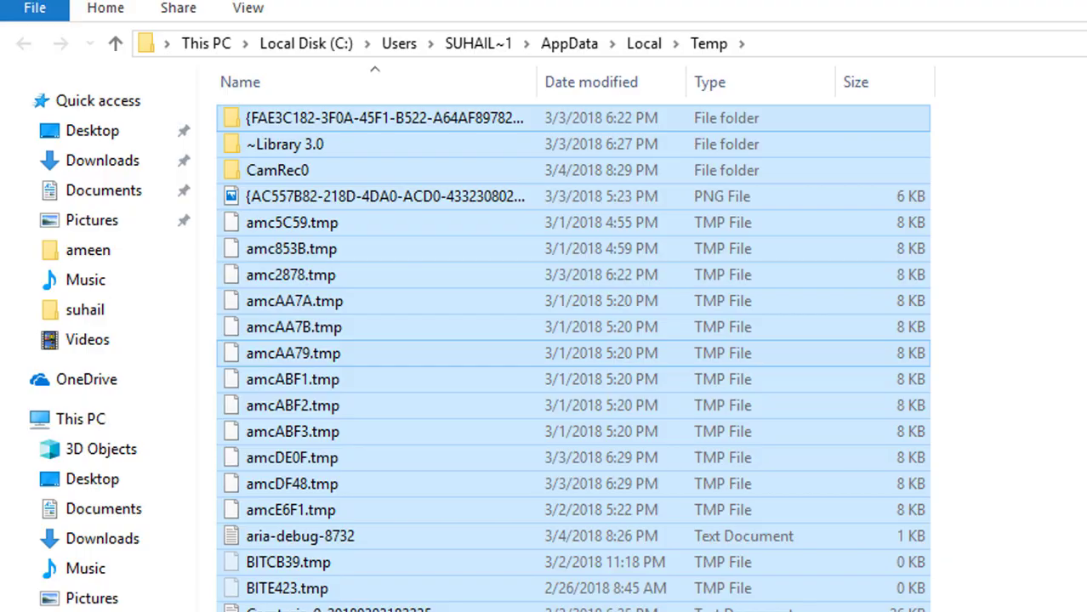
key("shift+Delete")
key("Return")
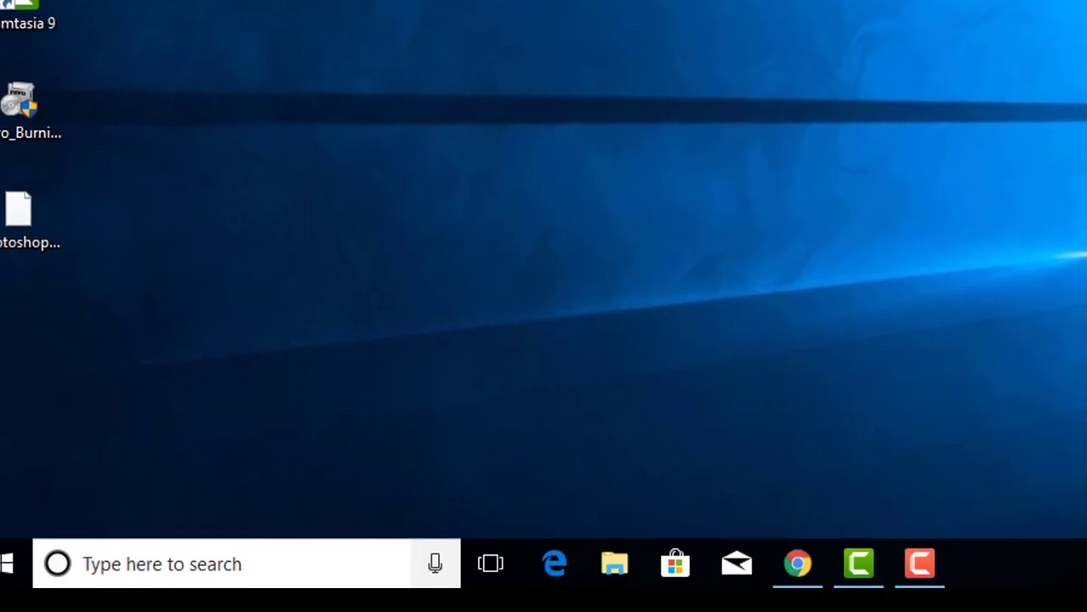
- Open the Recent folder by running "recent"
key("super+r")
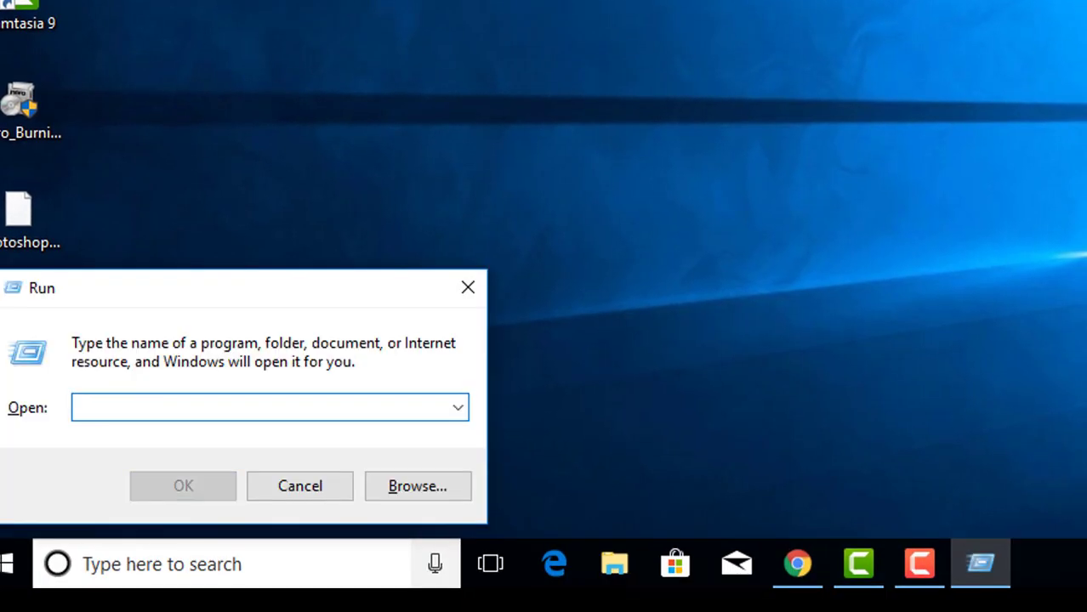
type("recent")
key("Return")
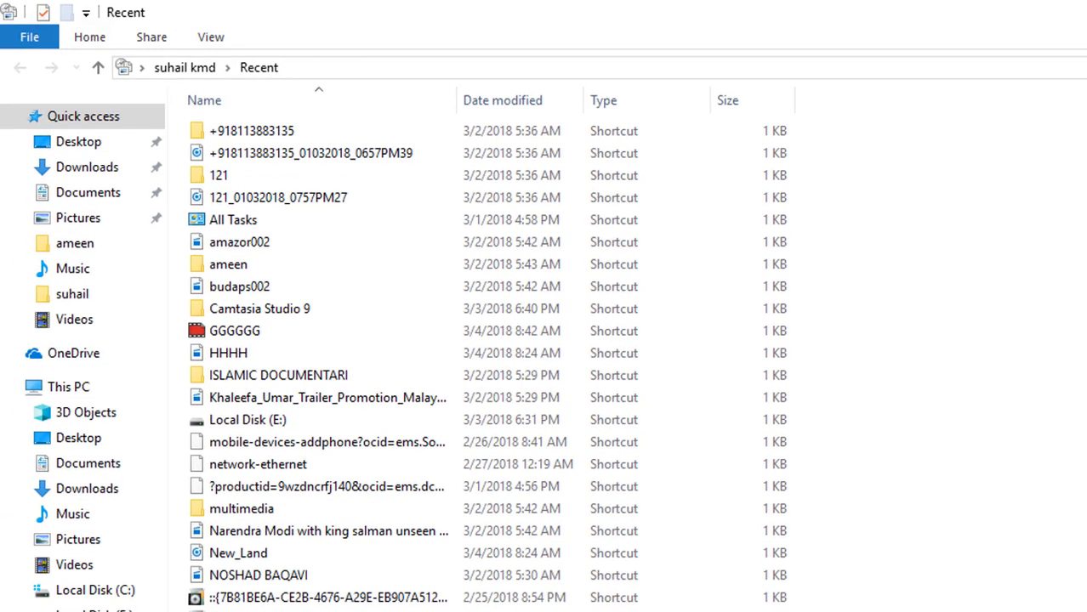
- Look through the shortcuts in the Recent folder and select all of them
scroll(489, 357, "down", 6)
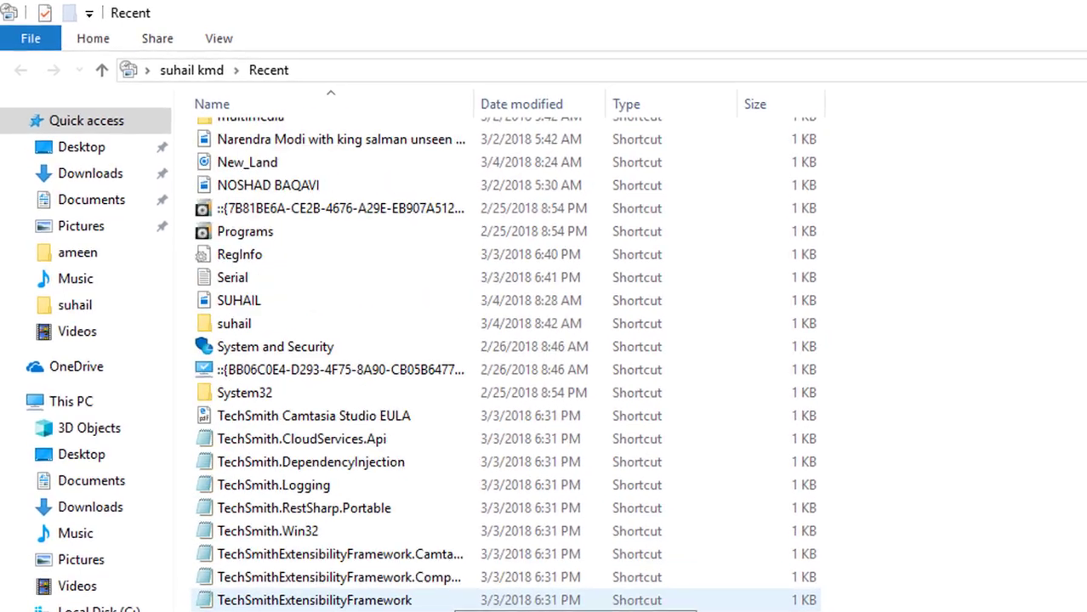
scroll(489, 357, "up", 5)
scroll(544, 366, "down", 5)
scroll(544, 366, "up", 4)
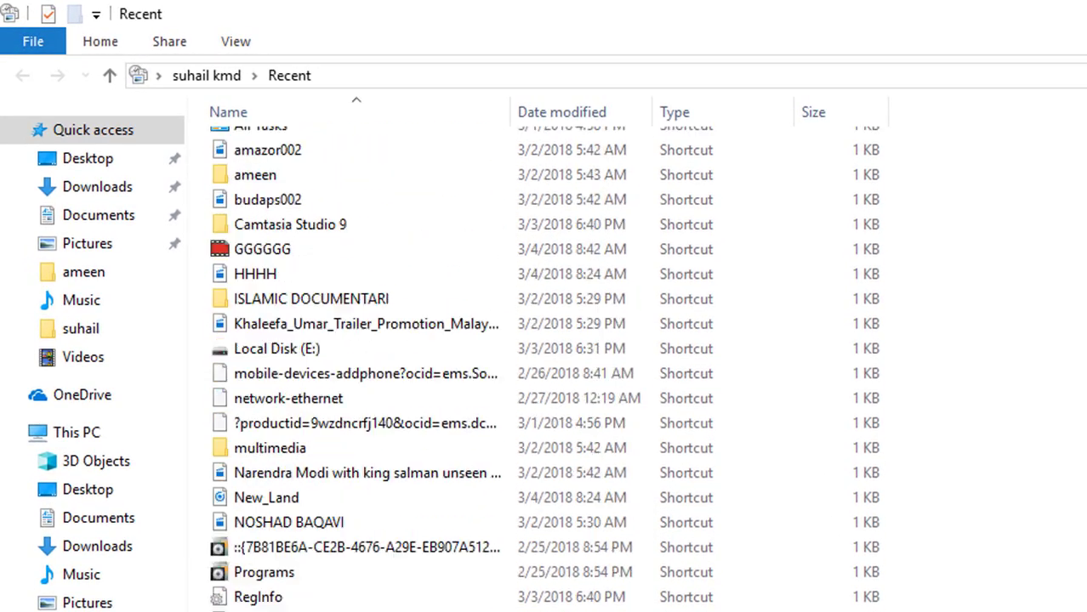
scroll(544, 366, "down", 2)
key("ctrl+a")
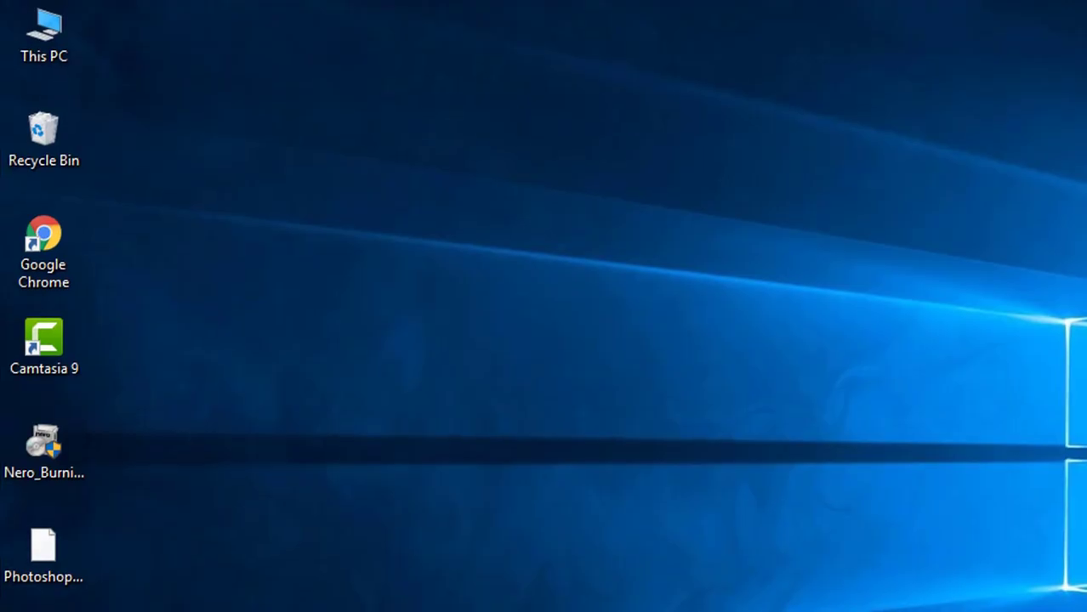
- Run "prefetch" to open the Prefetch folder, grant permanent access to it, and select all its files
key("super+r")
key("BackSpace")
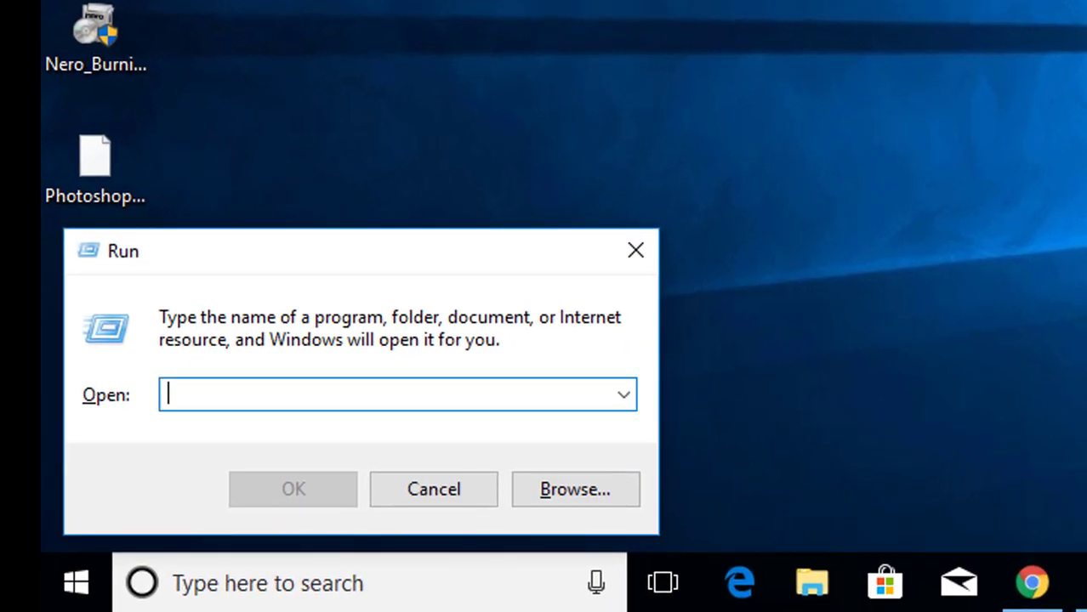
type("prefetch")
key("Return")
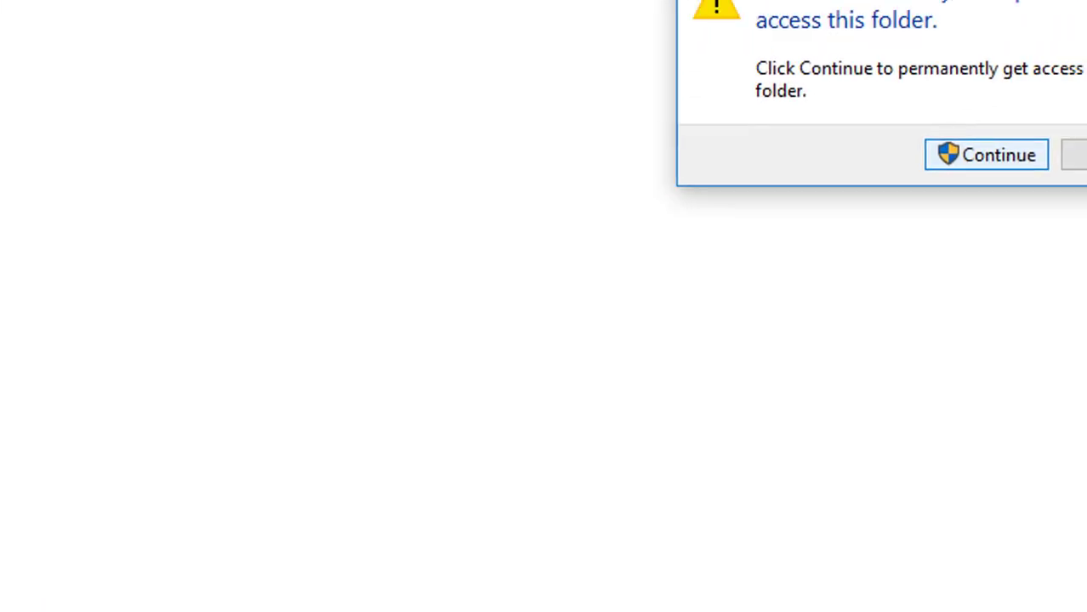
left_click(987, 154)
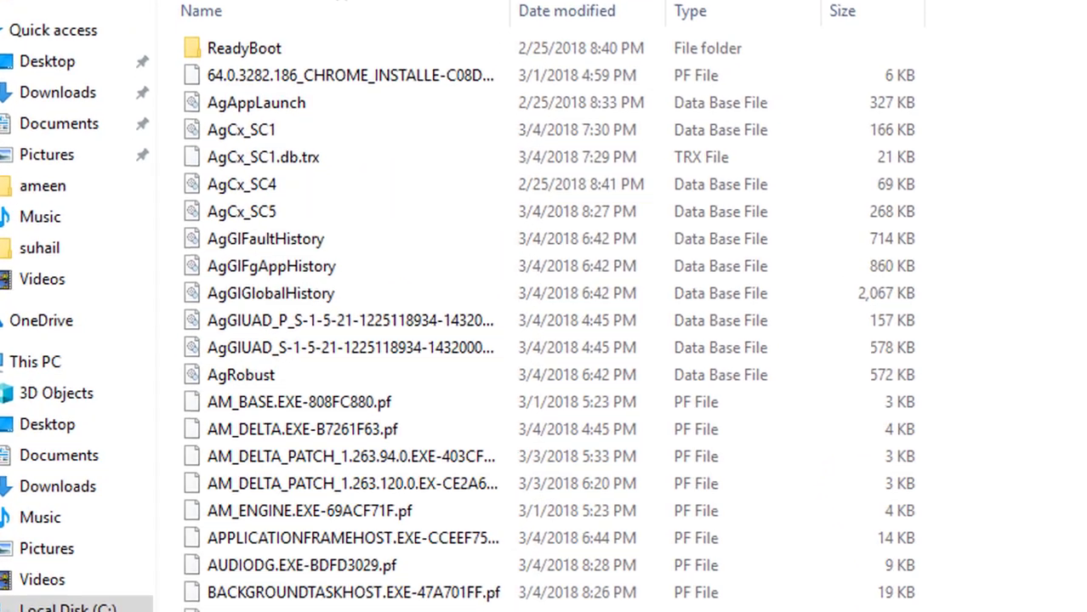
scroll(544, 595, "down", 11)
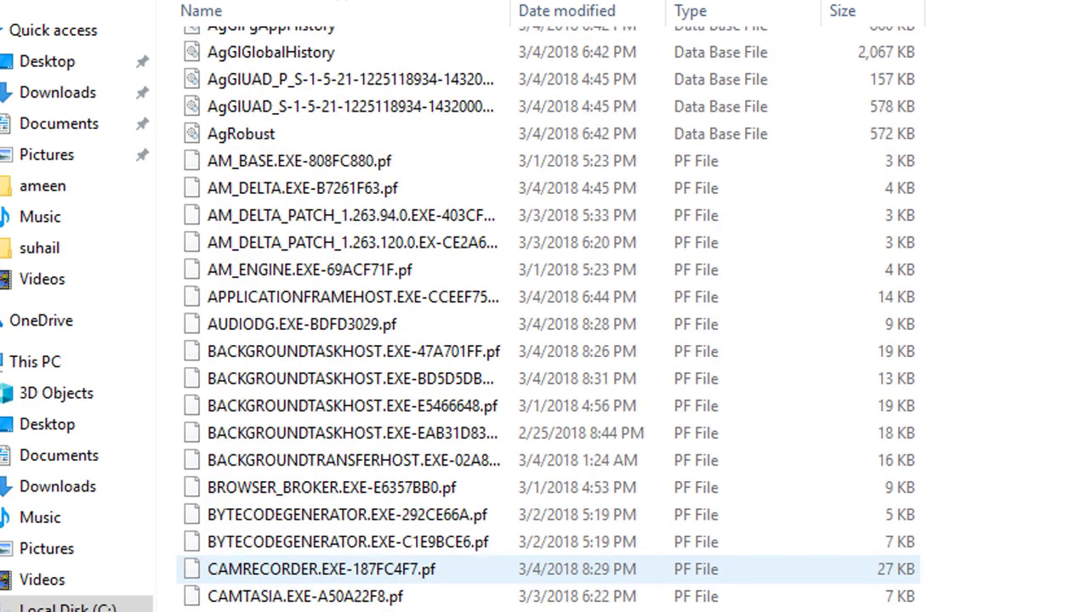
key("ctrl+a")
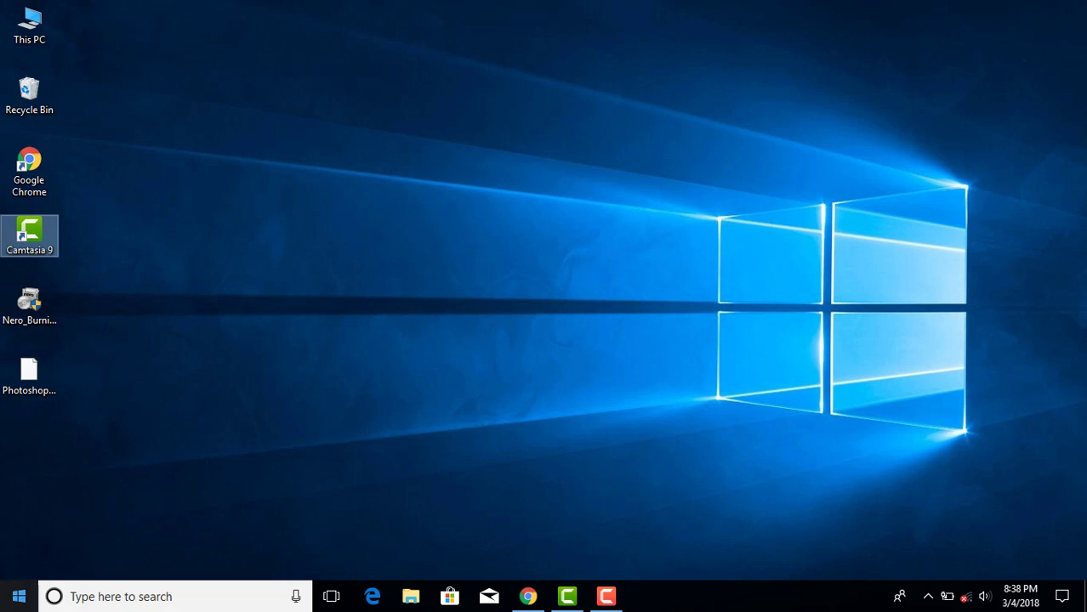
- Launch the Disk Cleanup tool from the Windows administrative tools
left_click(19, 597)
scroll(136, 359, "down", 8)
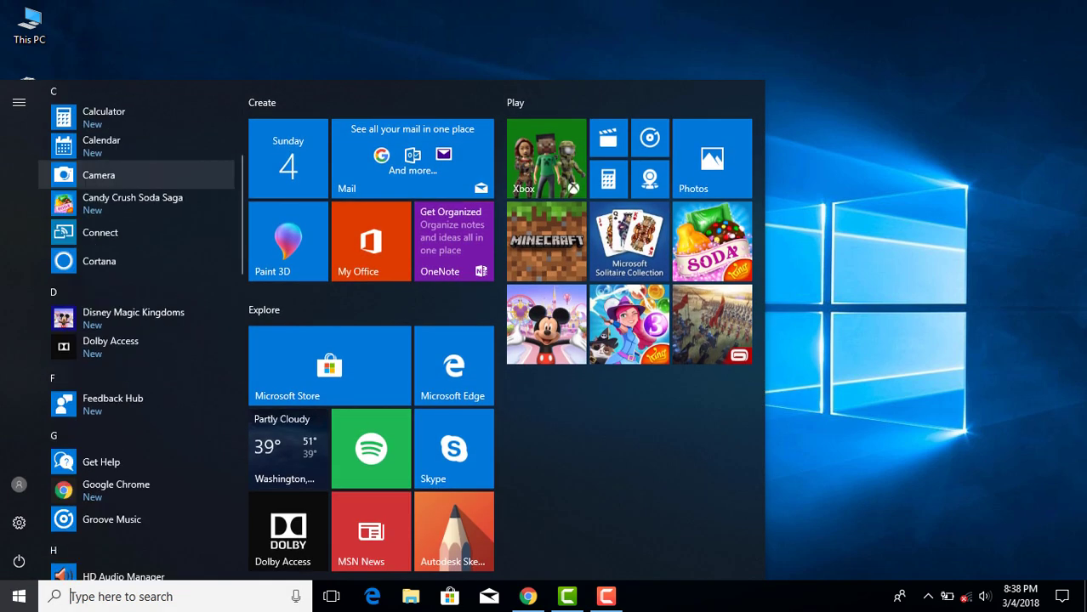
scroll(136, 357, "down", 10)
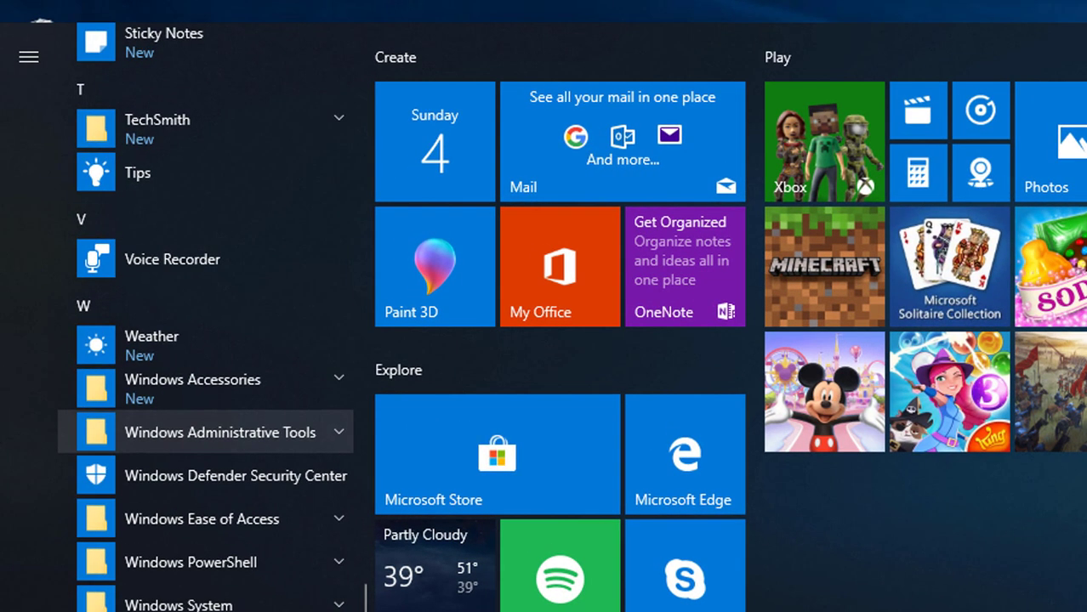
left_click(219, 432)
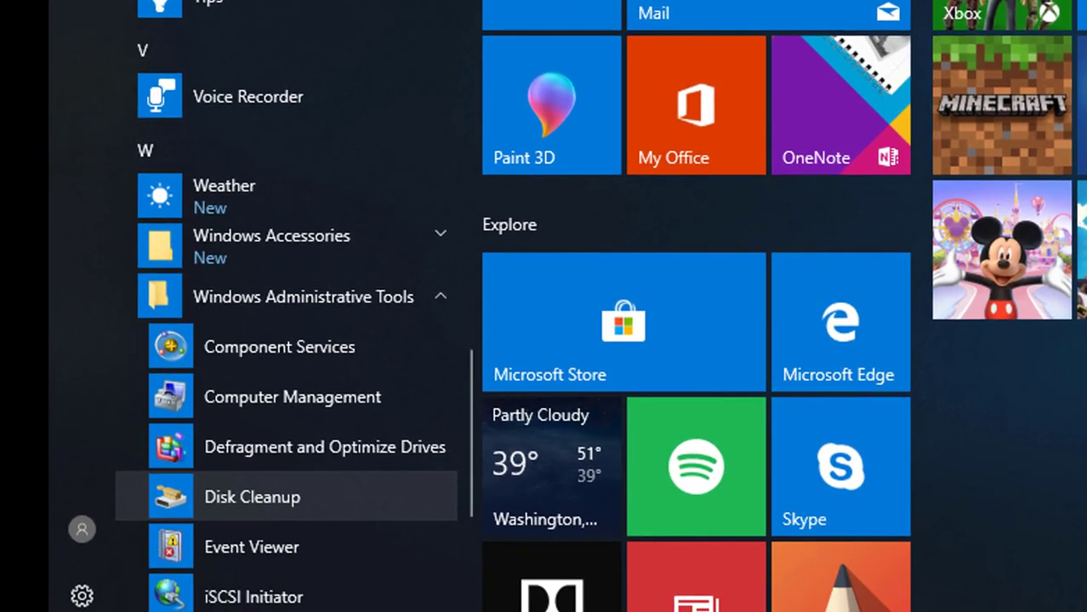
left_click(251, 497)
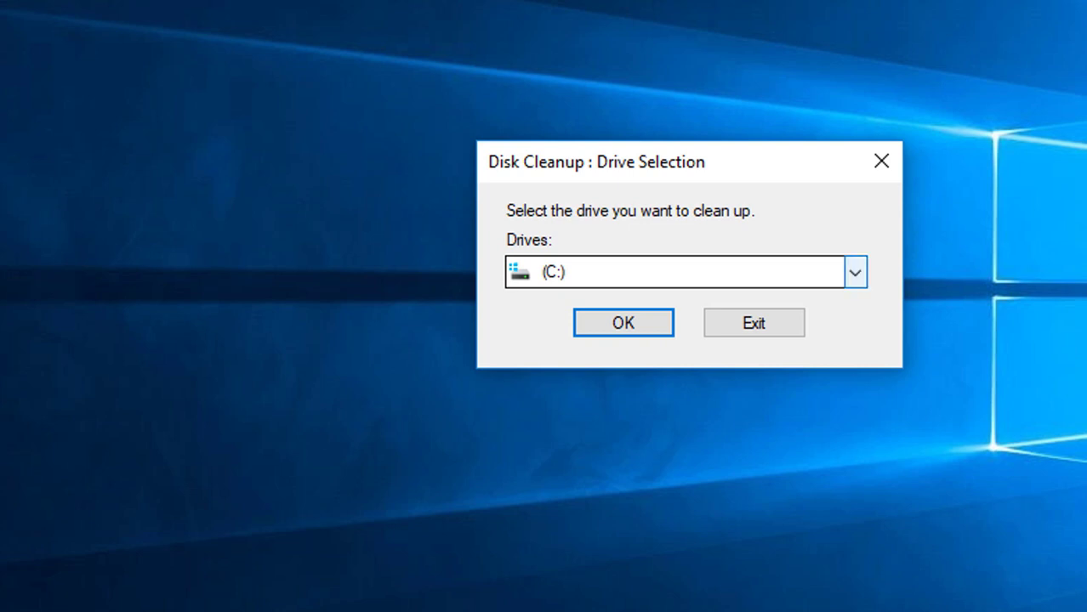
- Choose drive (C:) for Disk Cleanup and review the file categories offered for deletion
left_click(853, 272)
left_click(687, 301)
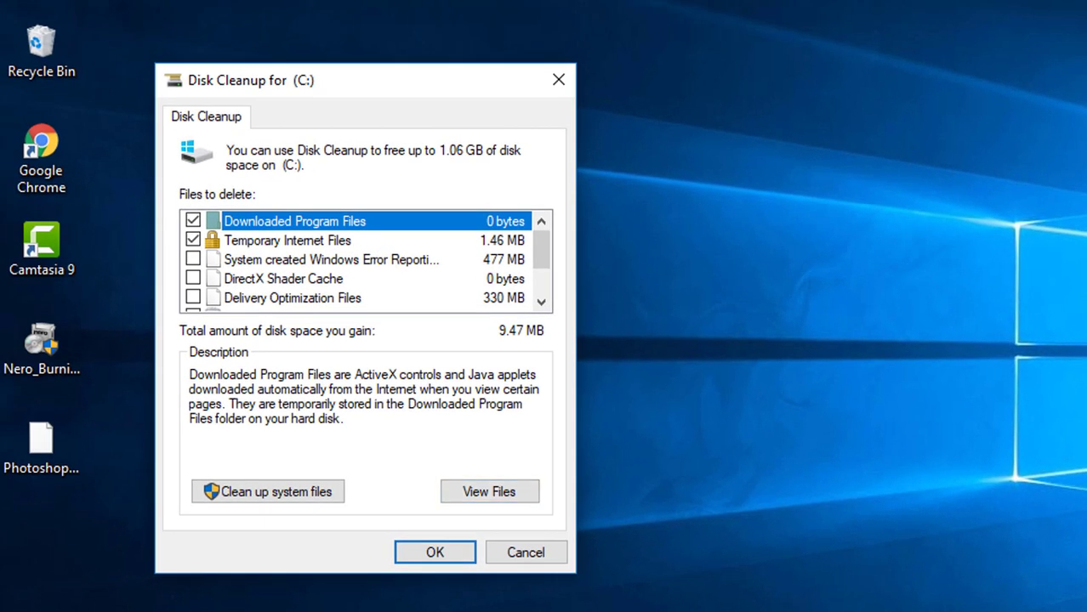
scroll(366, 259, "down", 1)
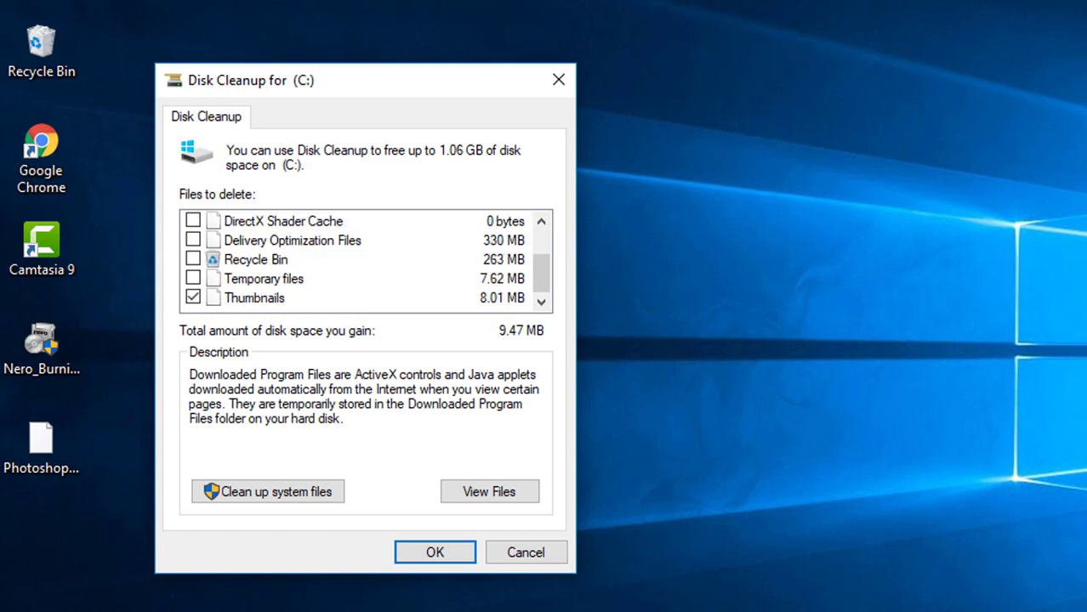
- Mark the Windows Error Reporting, DirectX Shader Cache, Delivery Optimization and Recycle Bin files on (C:) for cleanup and permanently delete all marked files
scroll(365, 259, "up", 1)
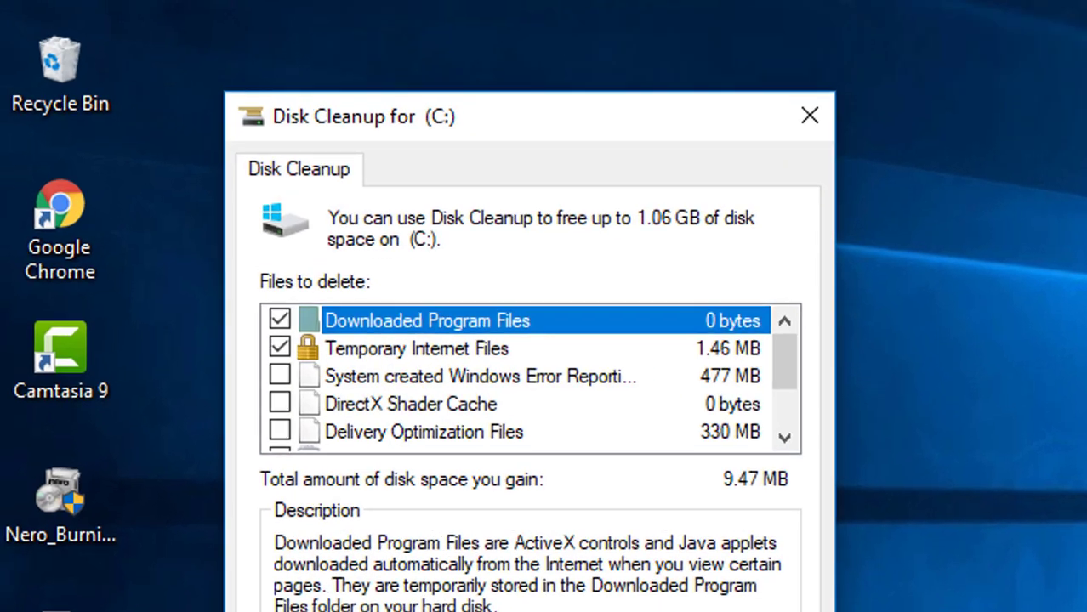
scroll(655, 468, "down", 1)
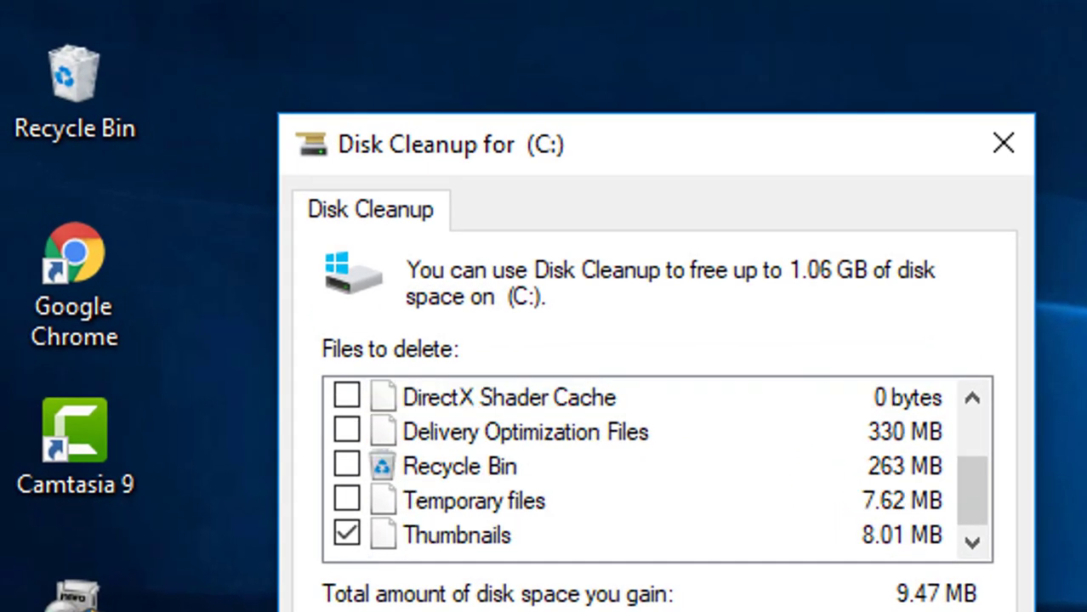
scroll(655, 467, "up", 1)
scroll(655, 468, "down", 1)
scroll(655, 468, "up", 1)
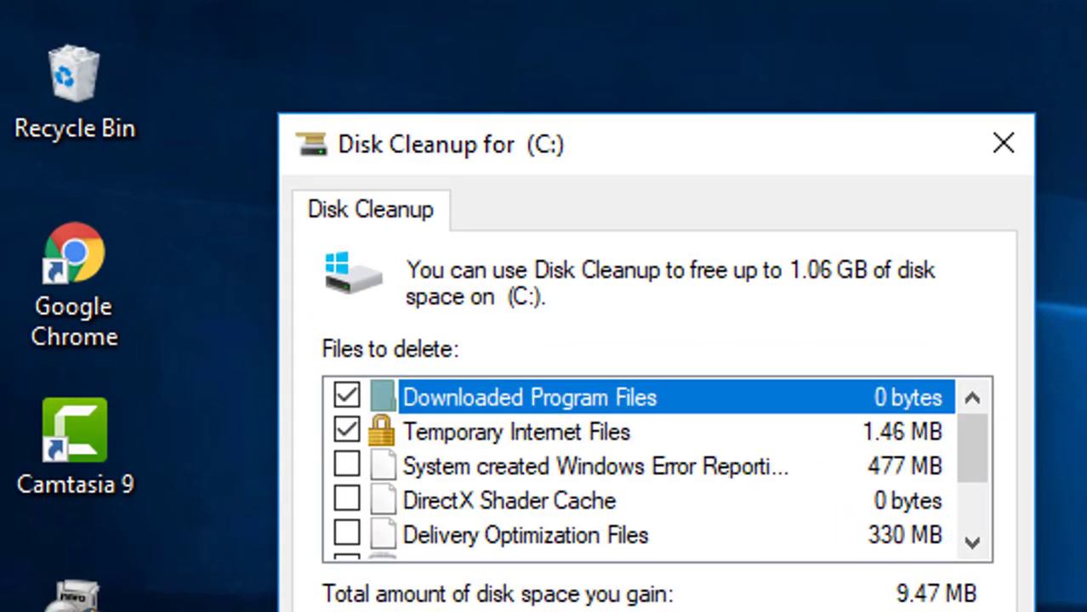
left_click(346, 465)
left_click(347, 500)
left_click(346, 533)
left_click(346, 555)
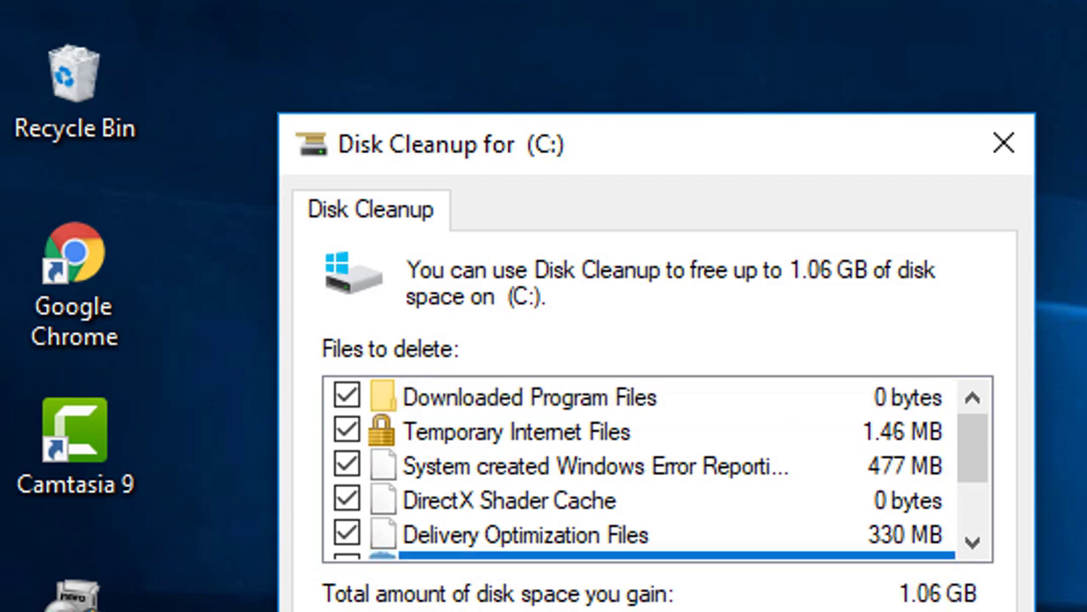
left_click(437, 554)
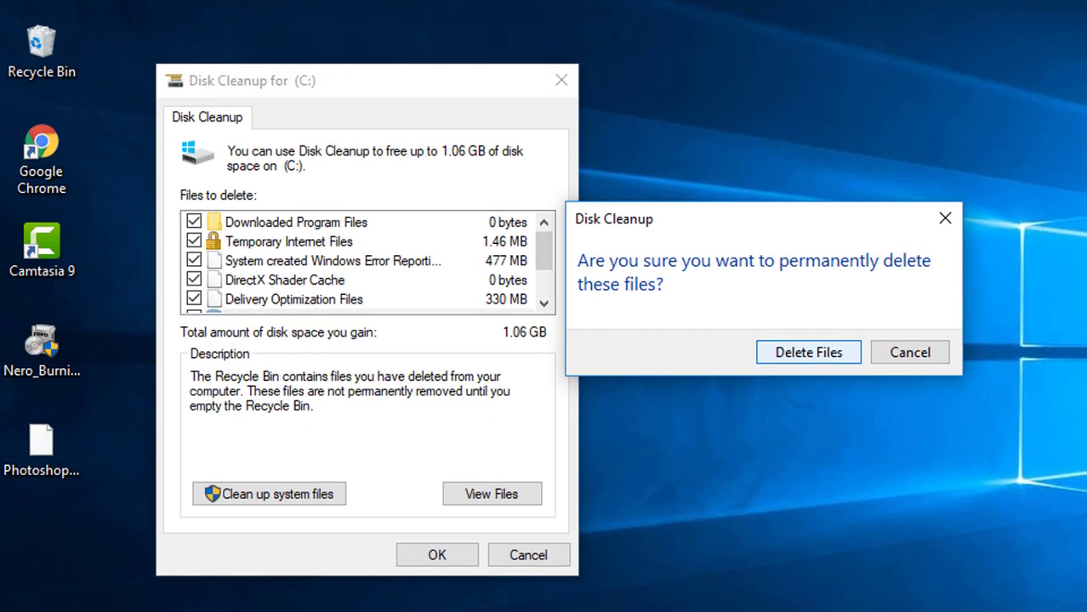
key("Return")
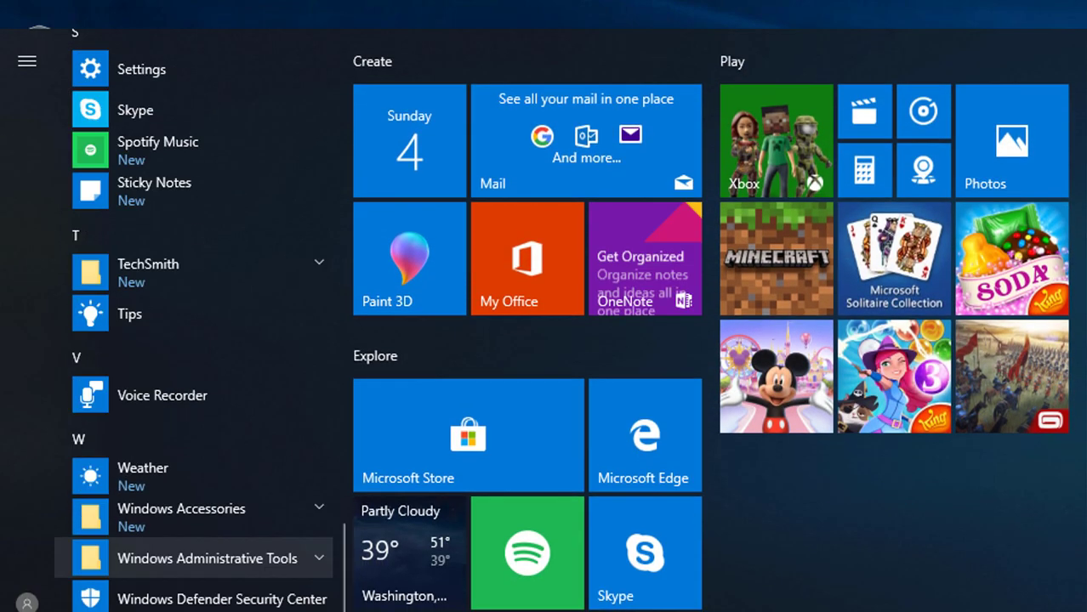
- Launch Disk Cleanup again from the Windows administrative tools and choose drive (E:)
scroll(193, 555, "down", 2)
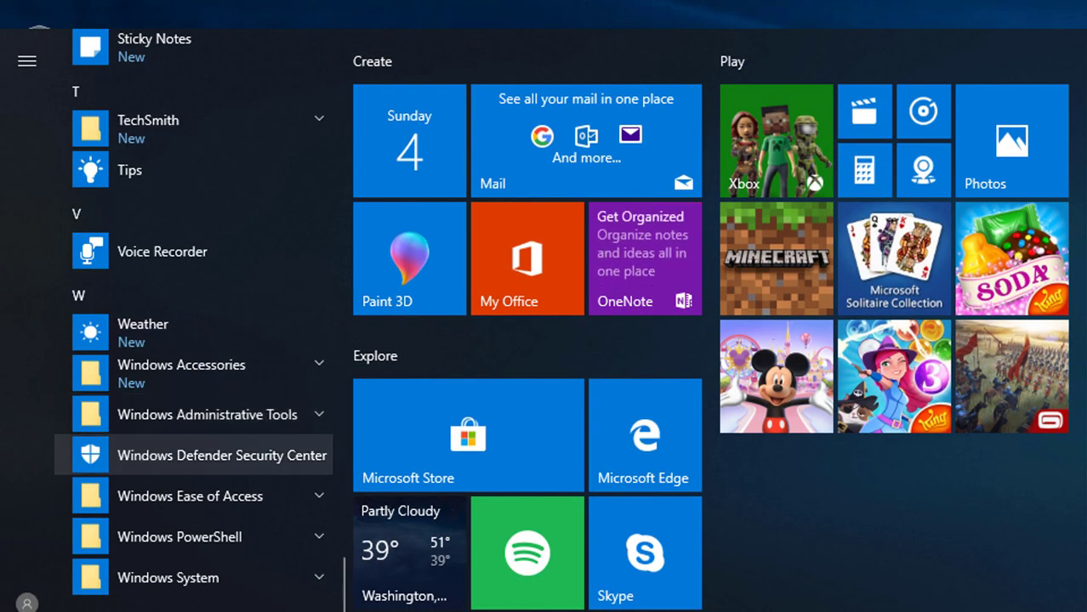
left_click(207, 414)
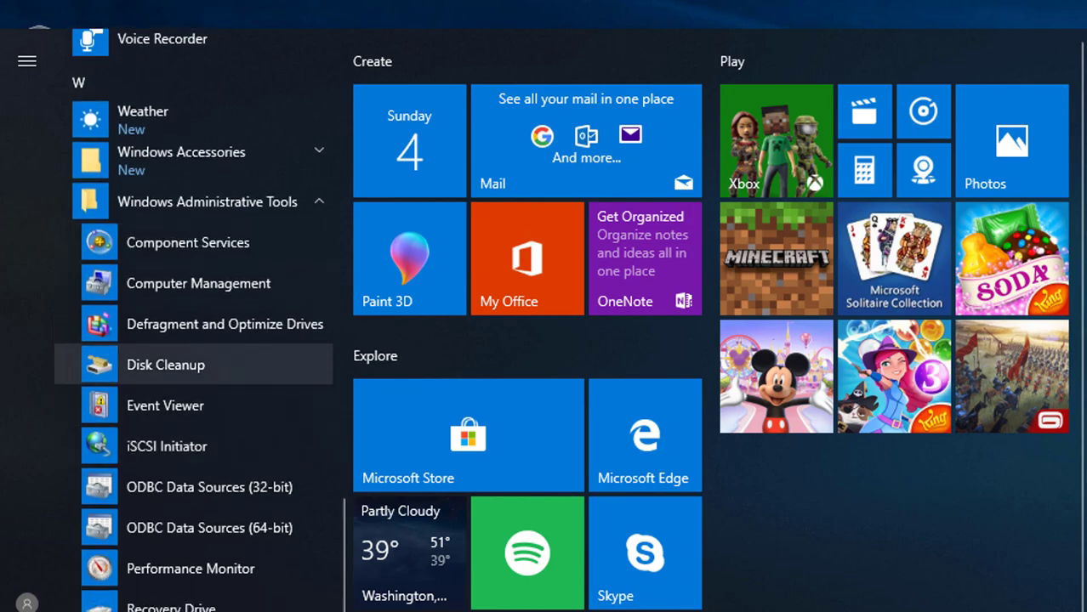
left_click(170, 362)
left_click(907, 337)
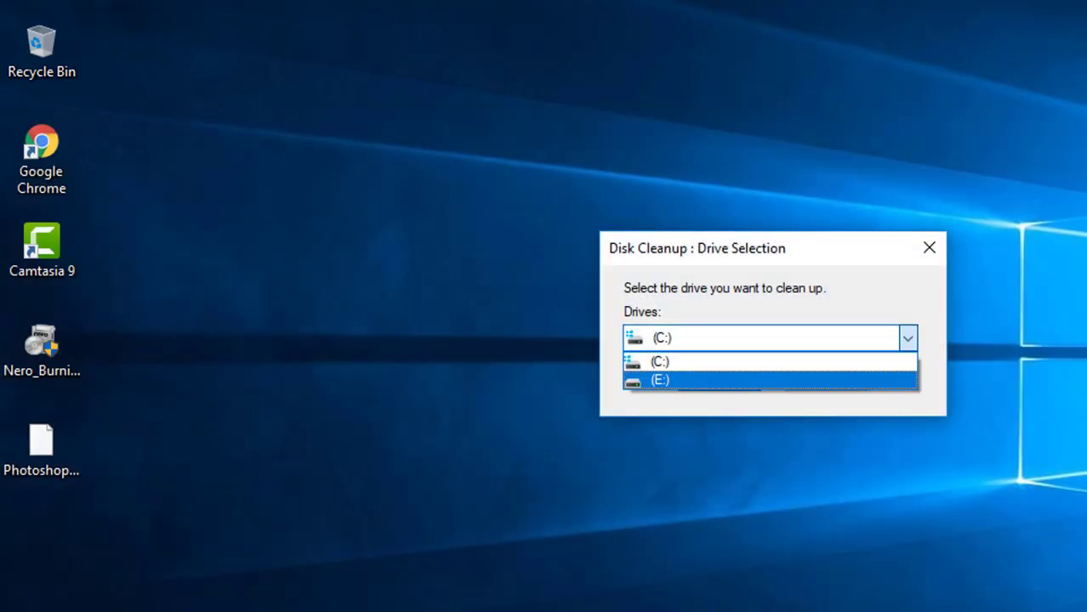
left_click(660, 380)
key("Return")
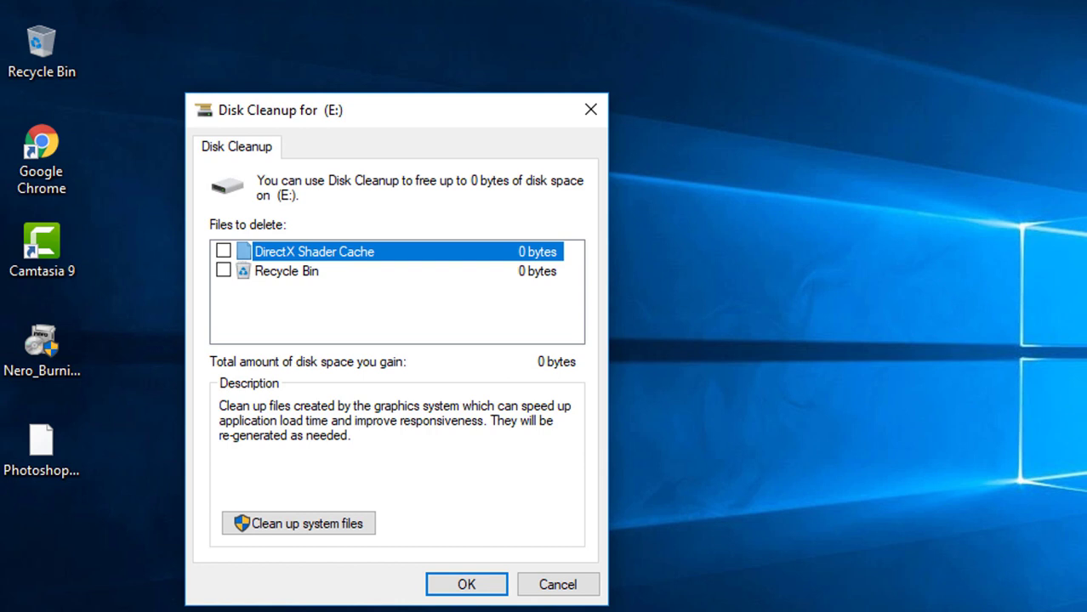
- Mark DirectX Shader Cache and Recycle Bin on drive (E:) for cleanup and permanently delete those files
key("space")
left_click(223, 270)
left_click(466, 584)
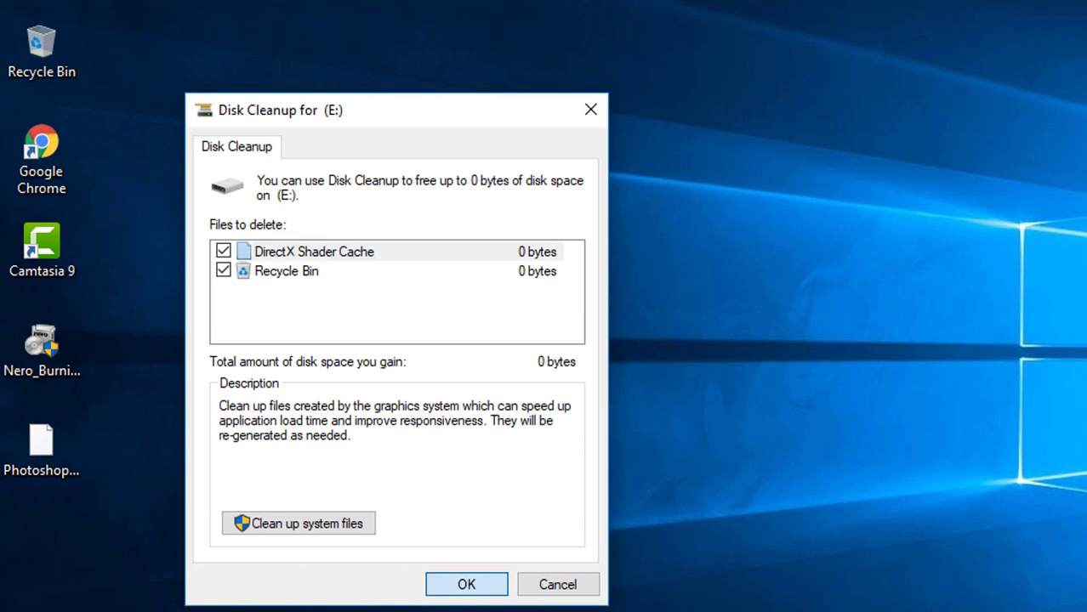
key("Return")
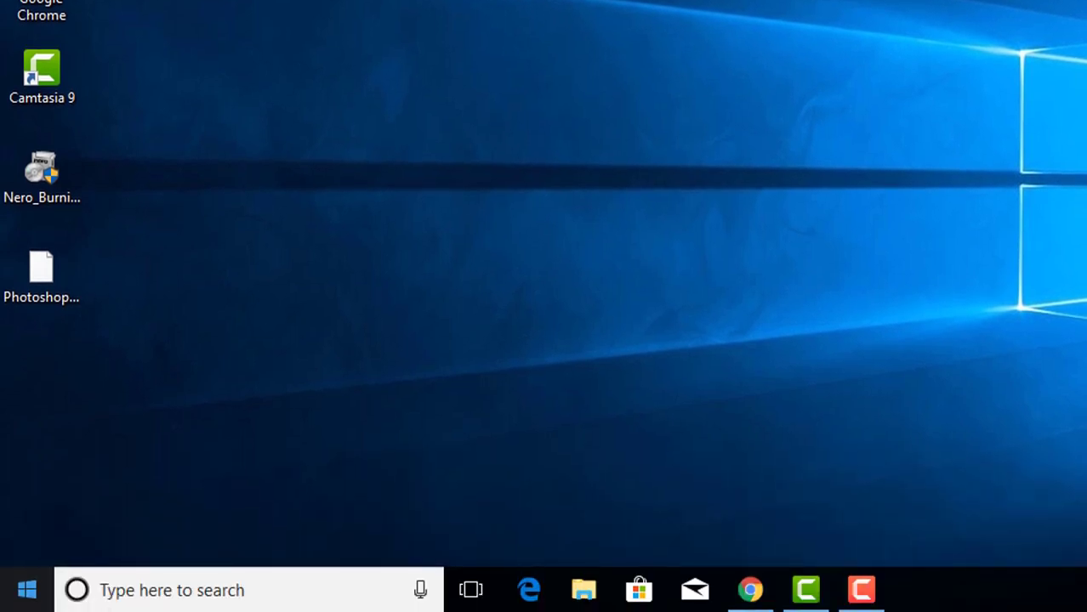
- Launch Defragment and Optimize Drives from the Windows administrative tools
key("super")
scroll(193, 323, "down", 5)
scroll(193, 280, "down", 6)
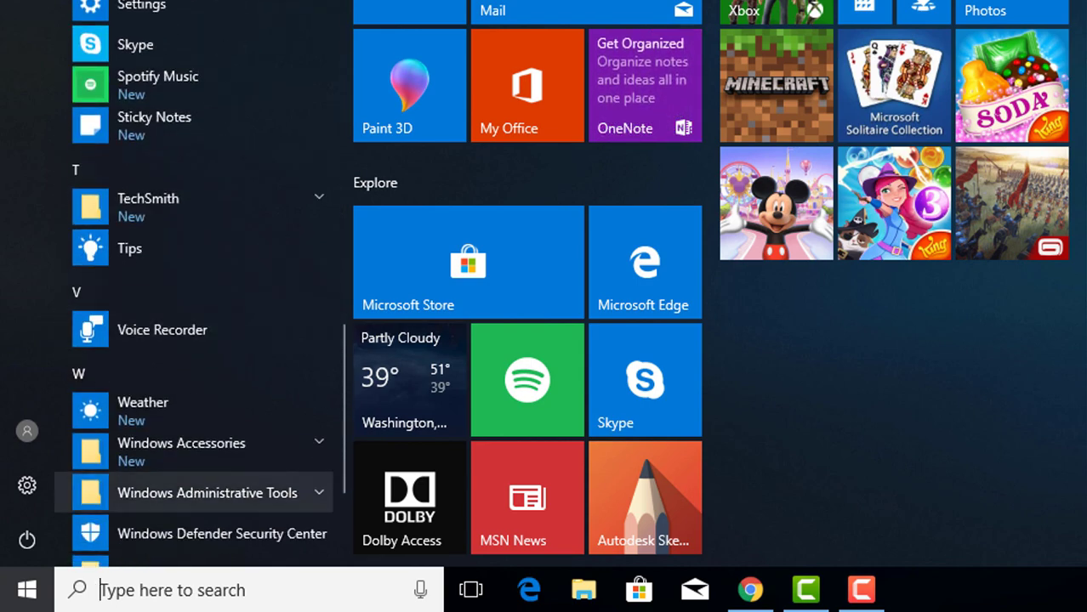
left_click(204, 493)
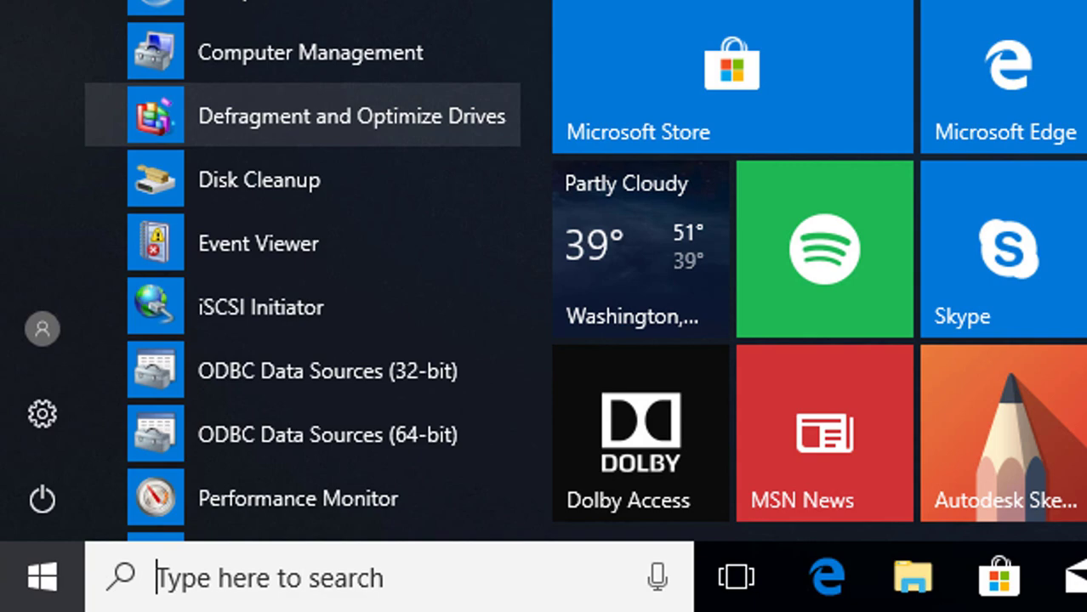
left_click(351, 116)
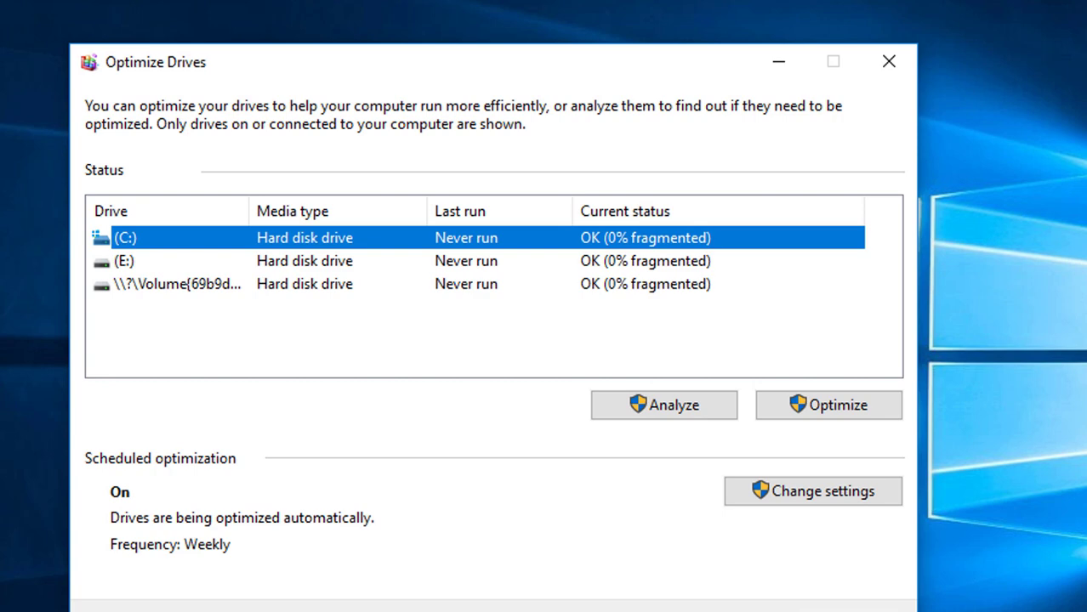
- Optimize drive (C:), drive (E:) and the unlettered volume, and close the Optimize Drives window
left_click(828, 404)
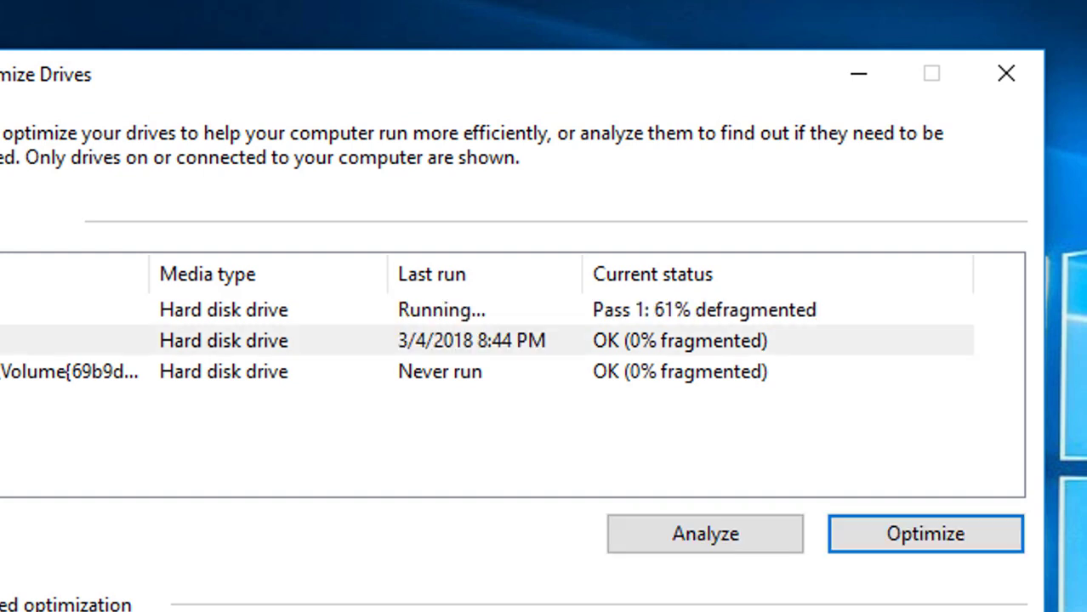
left_click(679, 340)
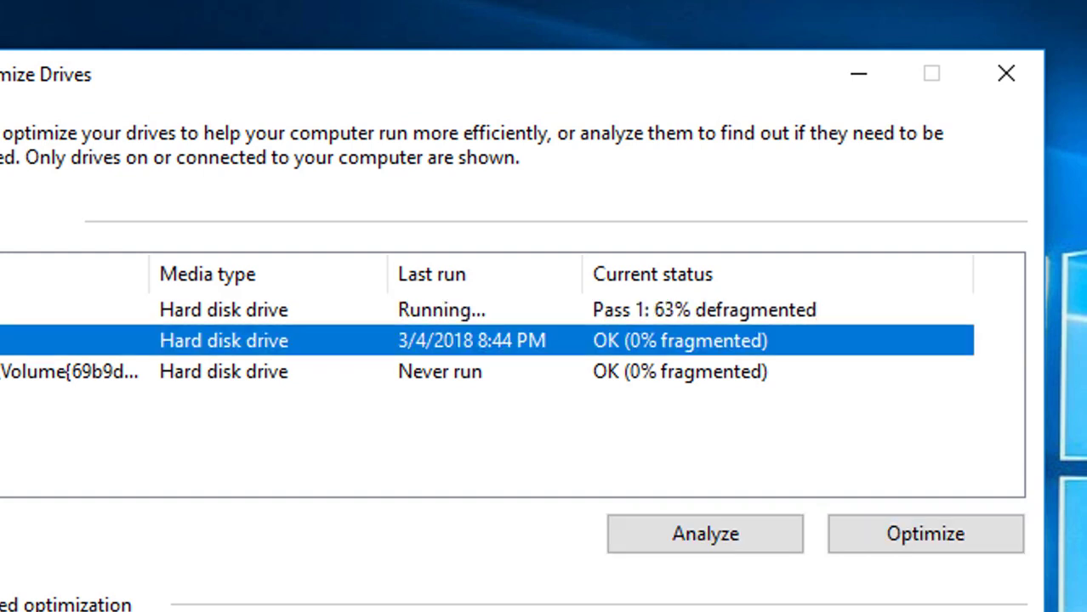
left_click(925, 533)
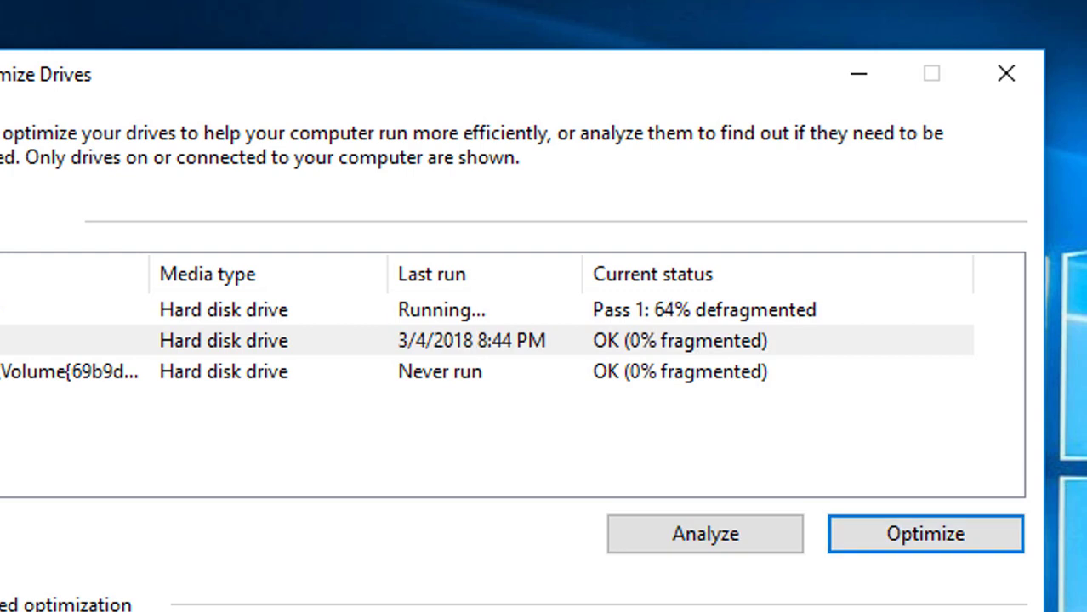
left_click(468, 371)
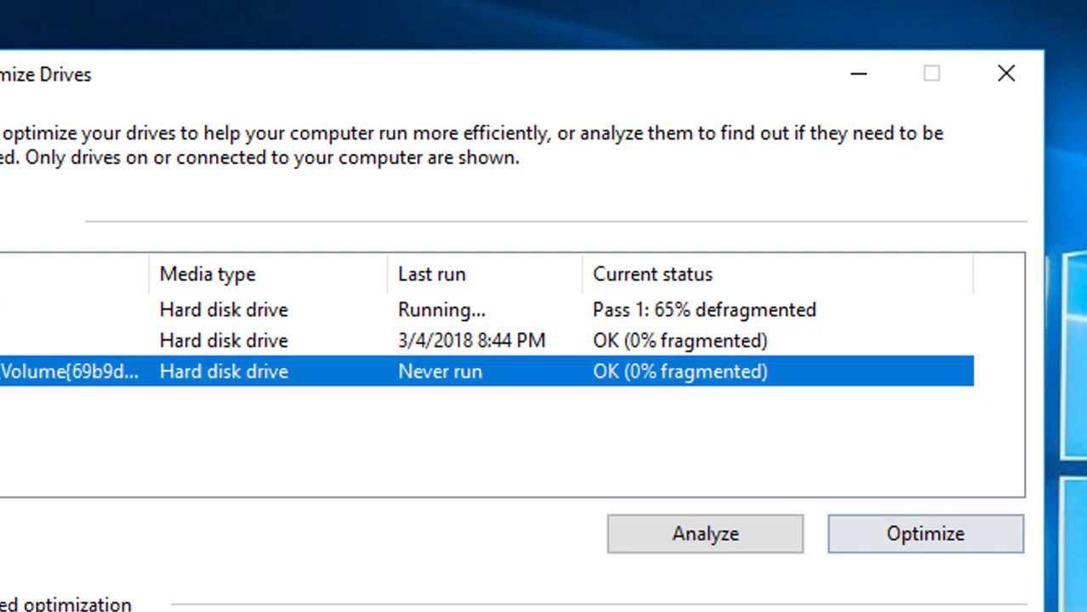
left_click(925, 534)
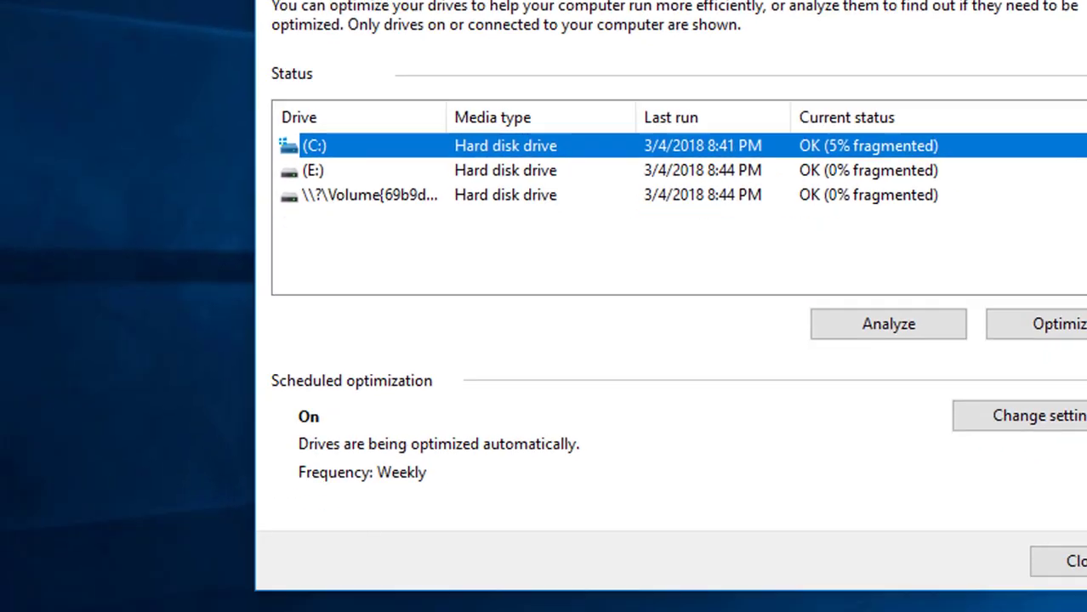
left_click(1006, 74)
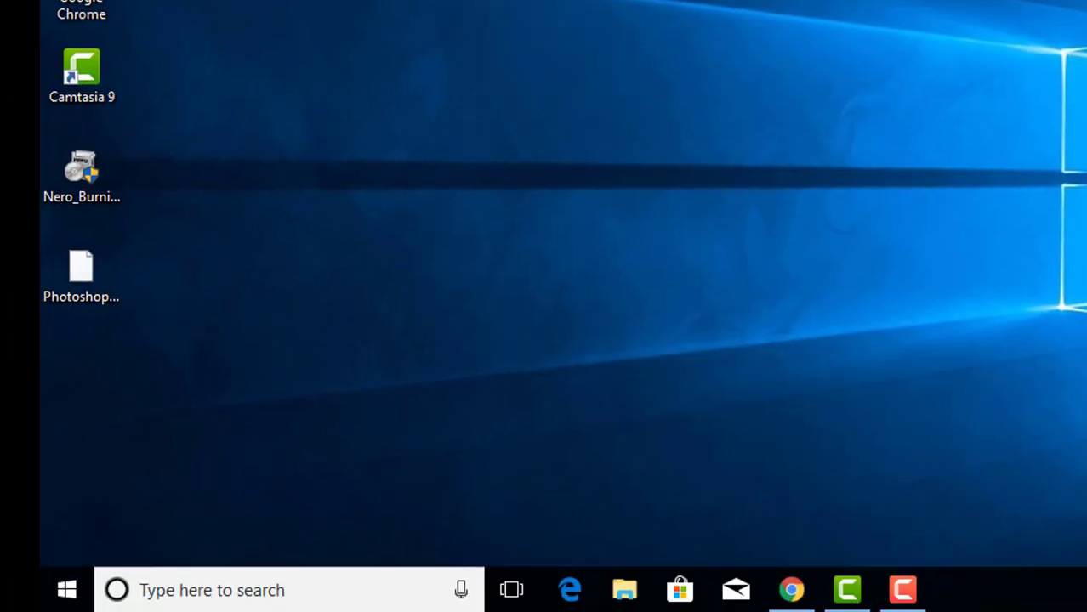
- Reopen Defragment and Optimize Drives from the Windows administrative tools
left_click(67, 590)
scroll(234, 228, "down", 10)
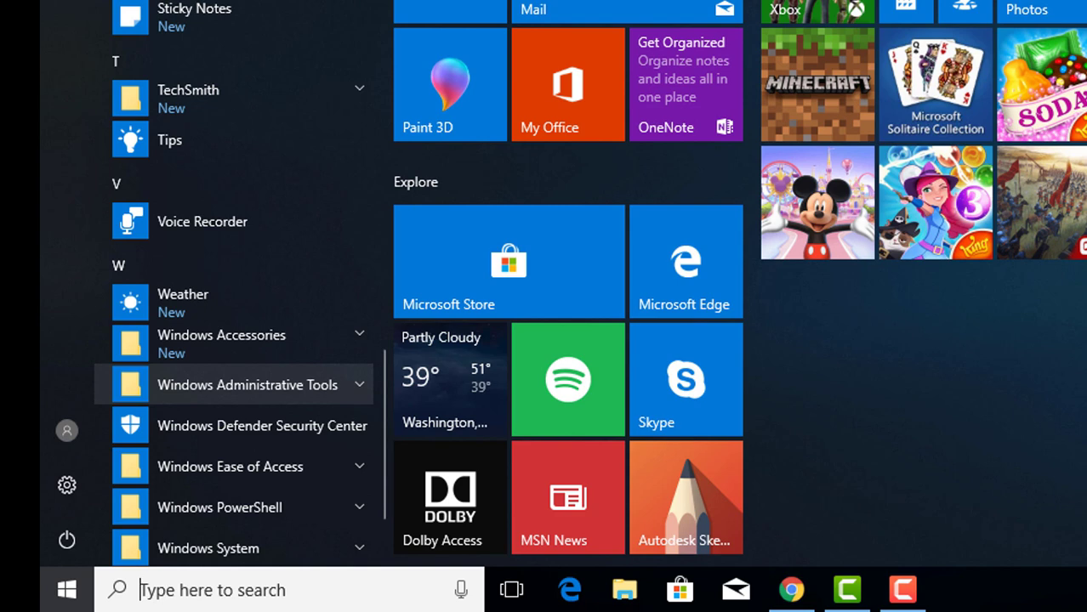
left_click(234, 384)
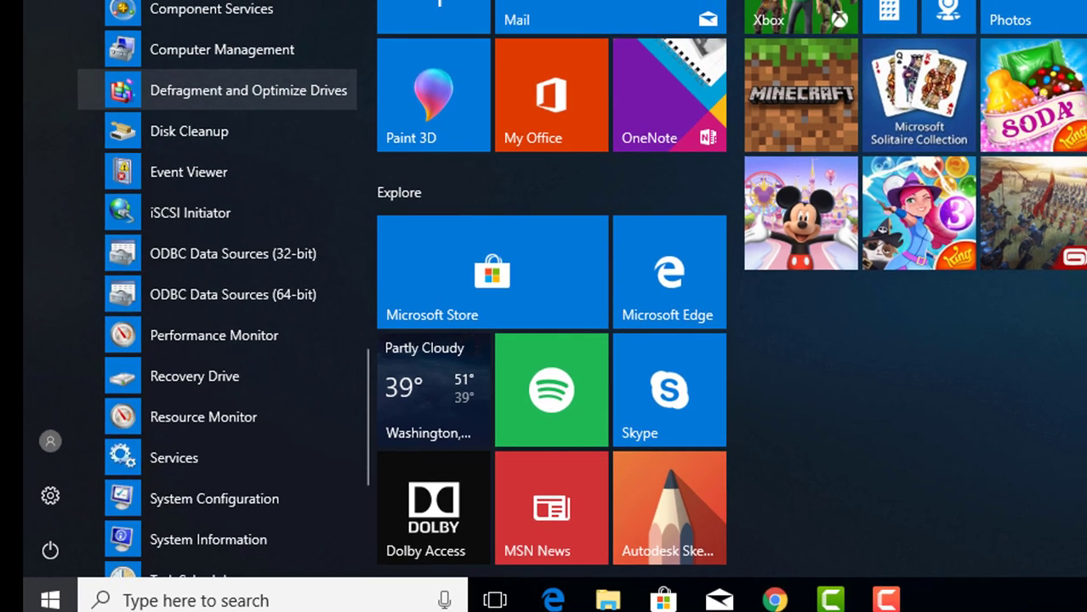
left_click(255, 79)
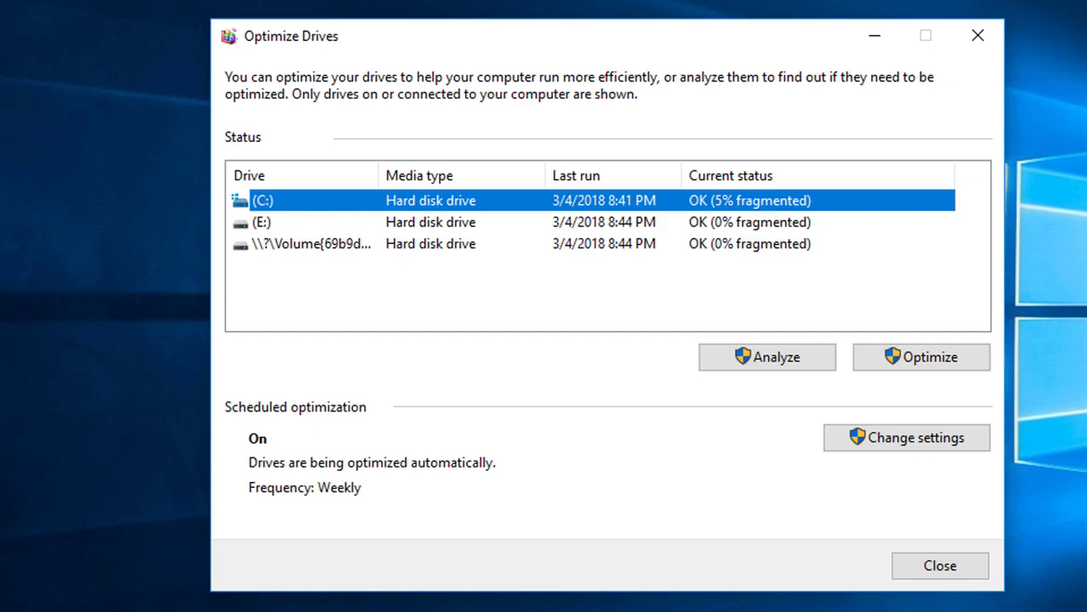
- Analyze drives (C:) and (E:) for fragmentation and select the unlettered volume
key("alt+a")
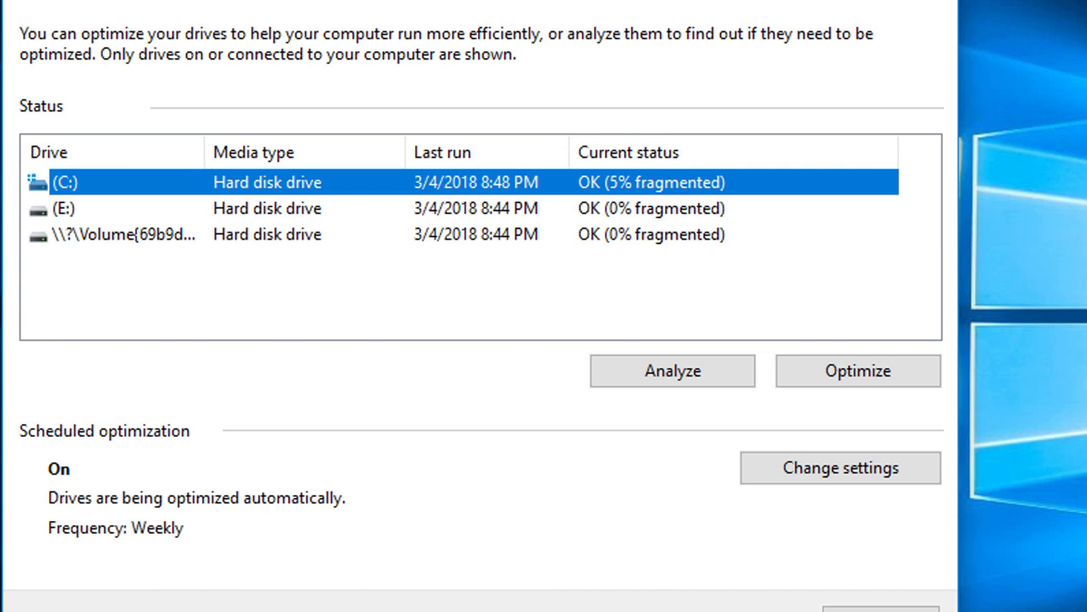
left_click(473, 208)
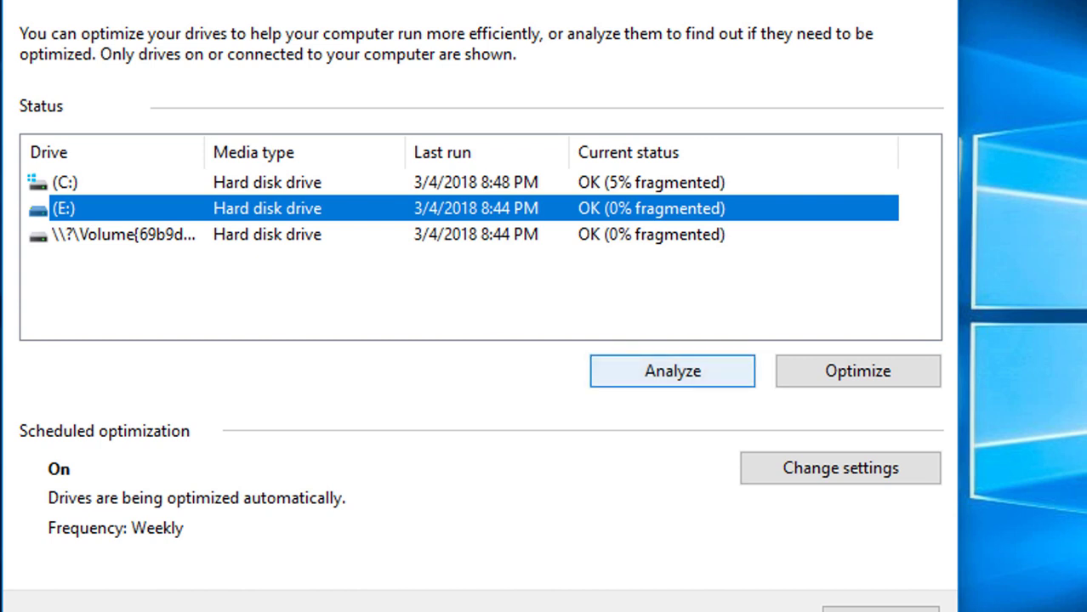
left_click(672, 370)
left_click(474, 234)
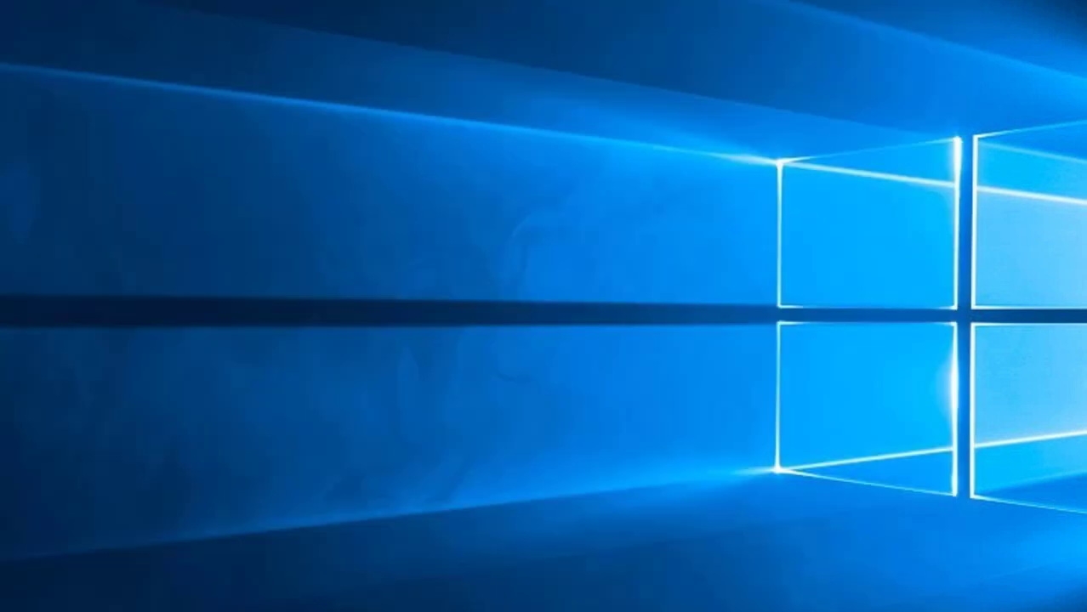
- Run "msconfig" to open System Configuration and go to its startup section
key("super+r")
key("BackSpace")
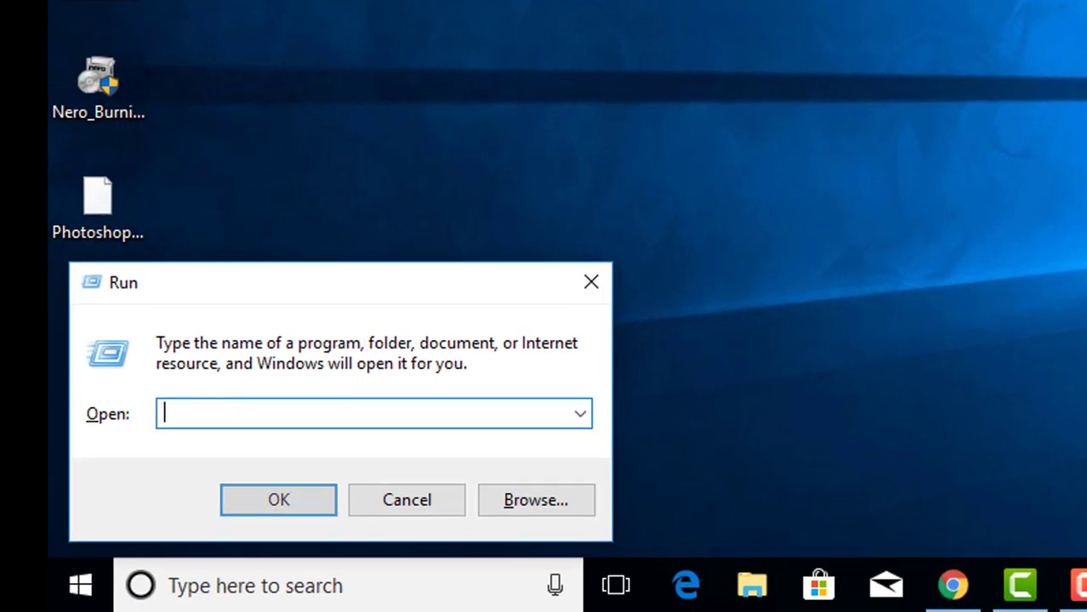
type("ms")
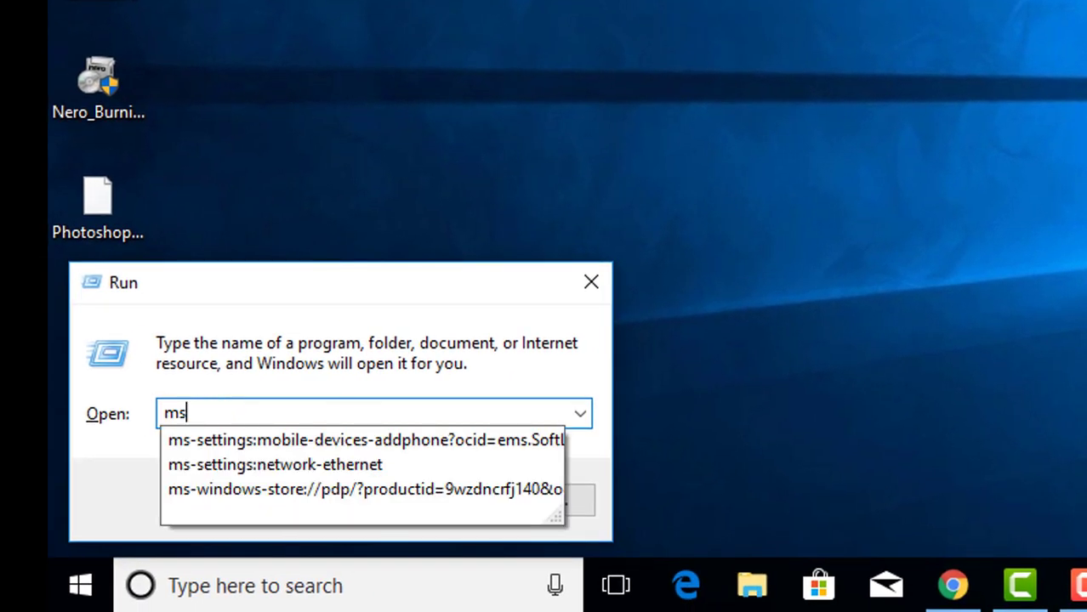
type("config")
key("Return")
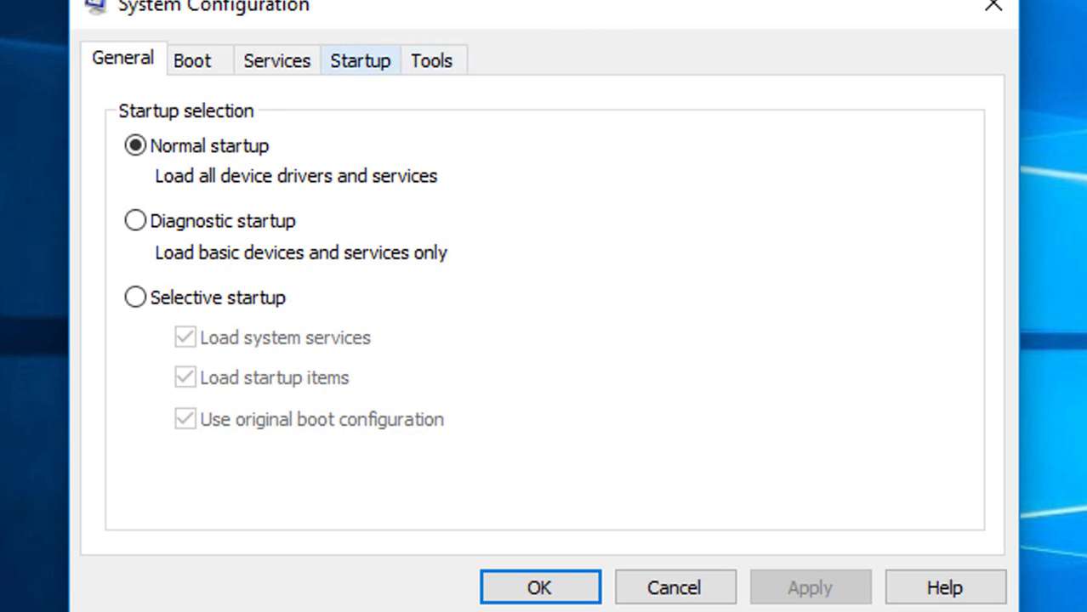
left_click(359, 60)
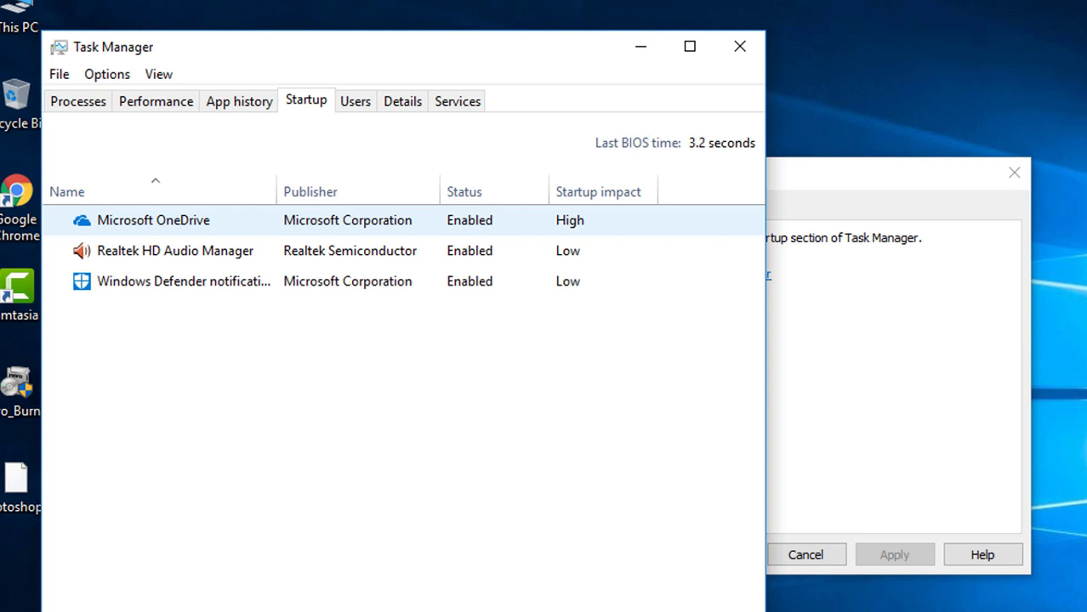
- Disable Microsoft OneDrive, Realtek HD Audio Manager and the Windows Defender notification entry at startup, and close Task Manager
left_click(153, 220)
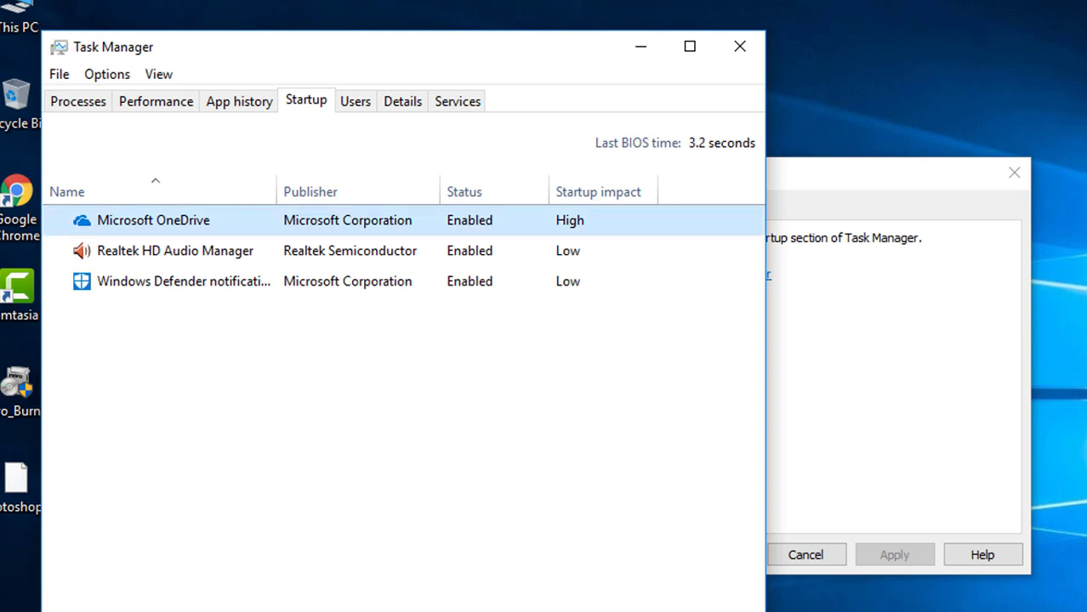
right_click(432, 222)
left_click(469, 236)
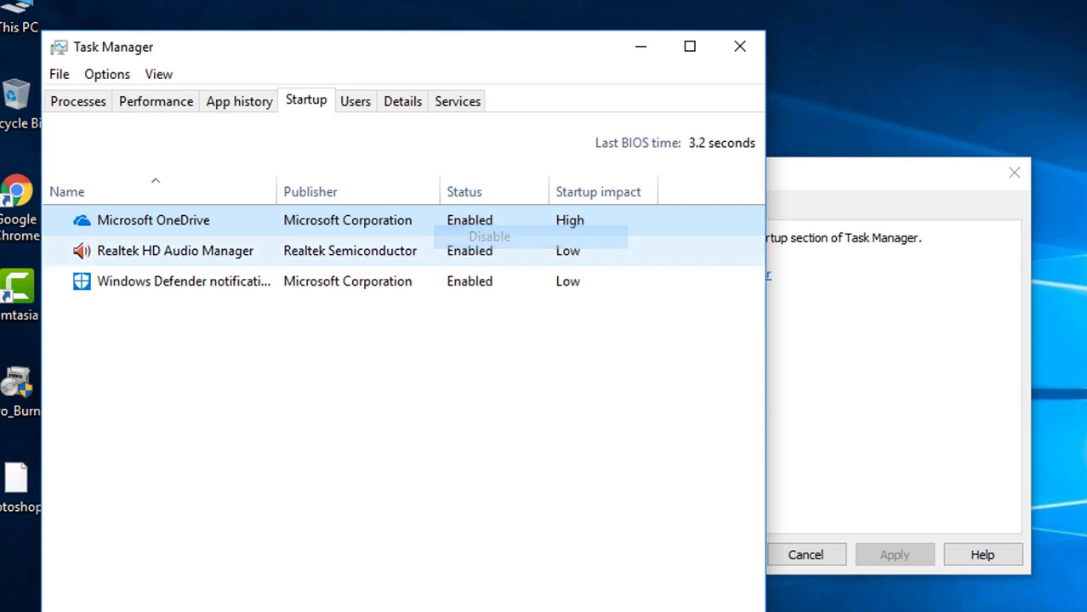
right_click(447, 248)
left_click(501, 257)
right_click(451, 278)
left_click(498, 288)
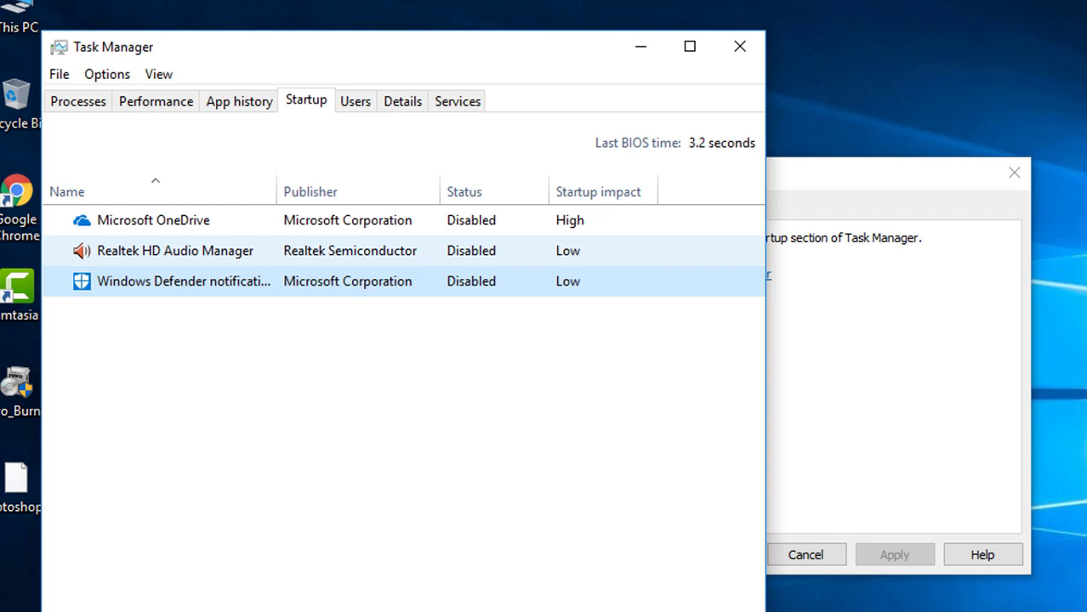
left_click(739, 46)
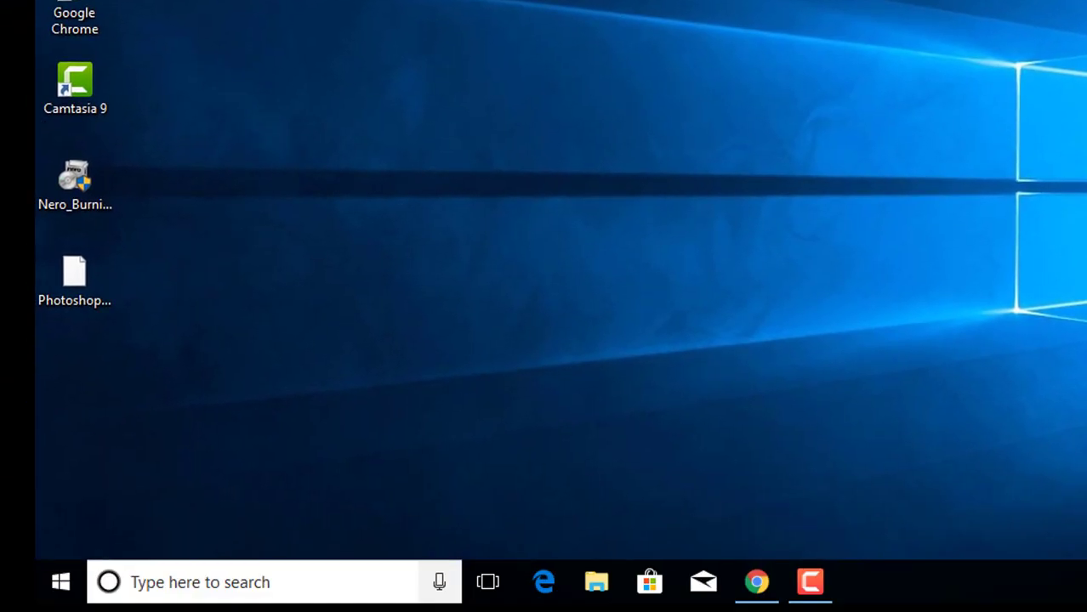
- Run "msconfig" to reopen System Configuration and enable all of the listed services
key("super+r")
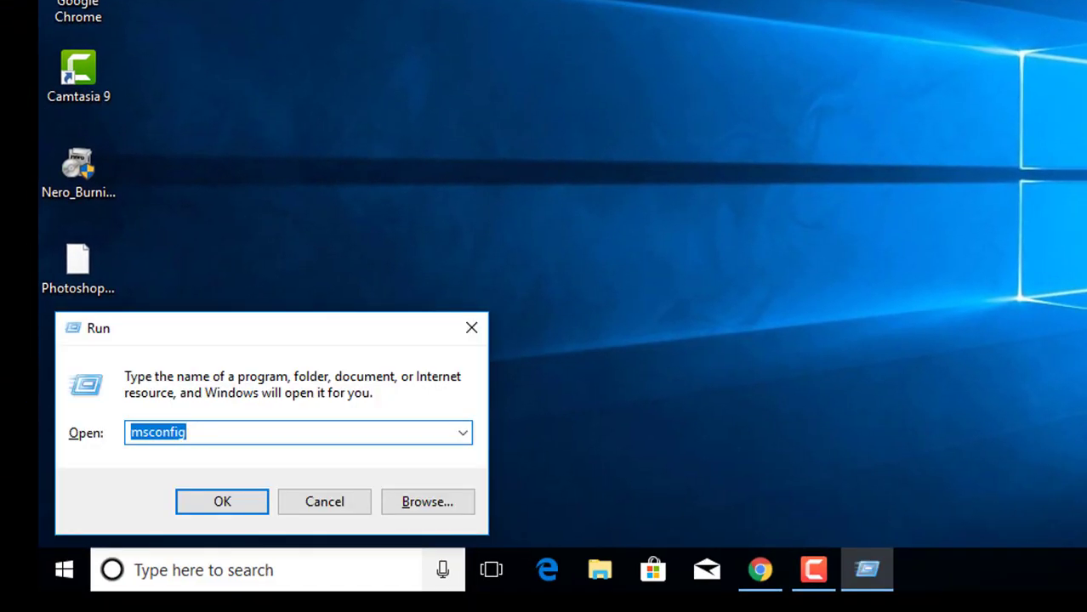
key("Return")
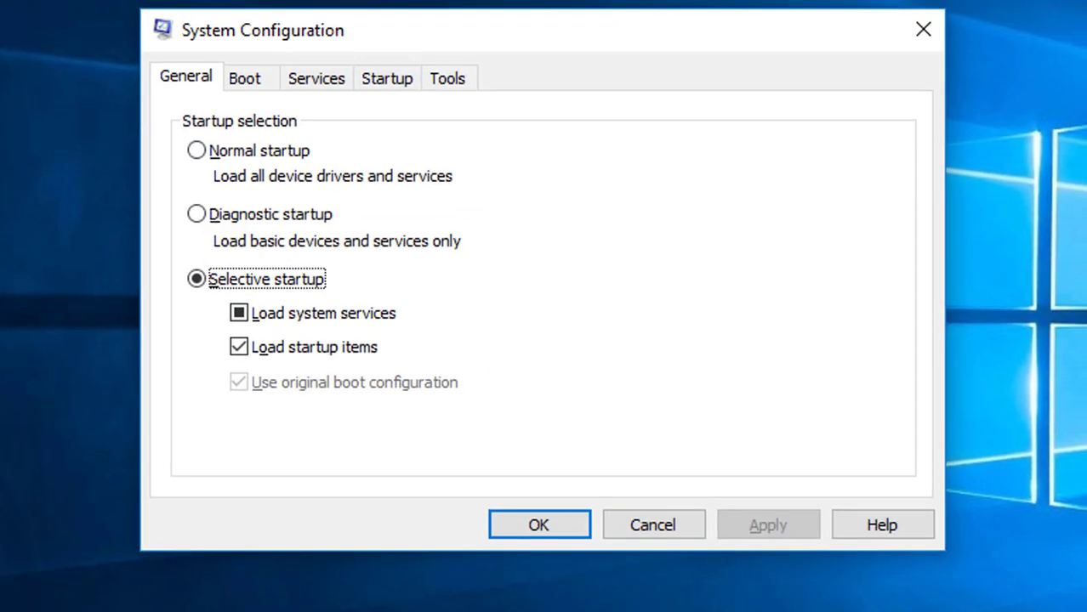
left_click(316, 78)
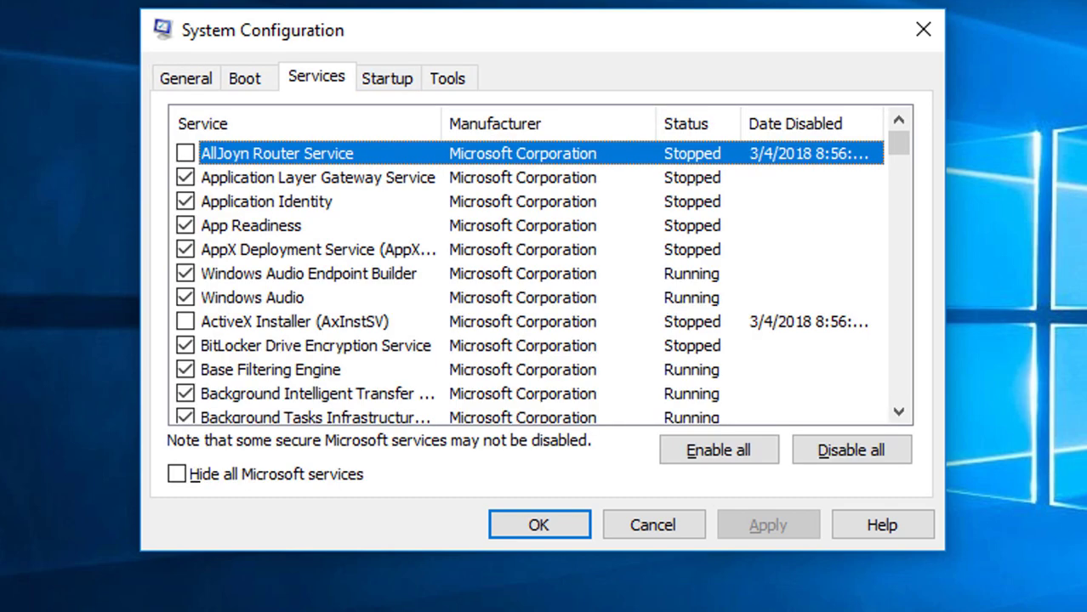
left_click(185, 154)
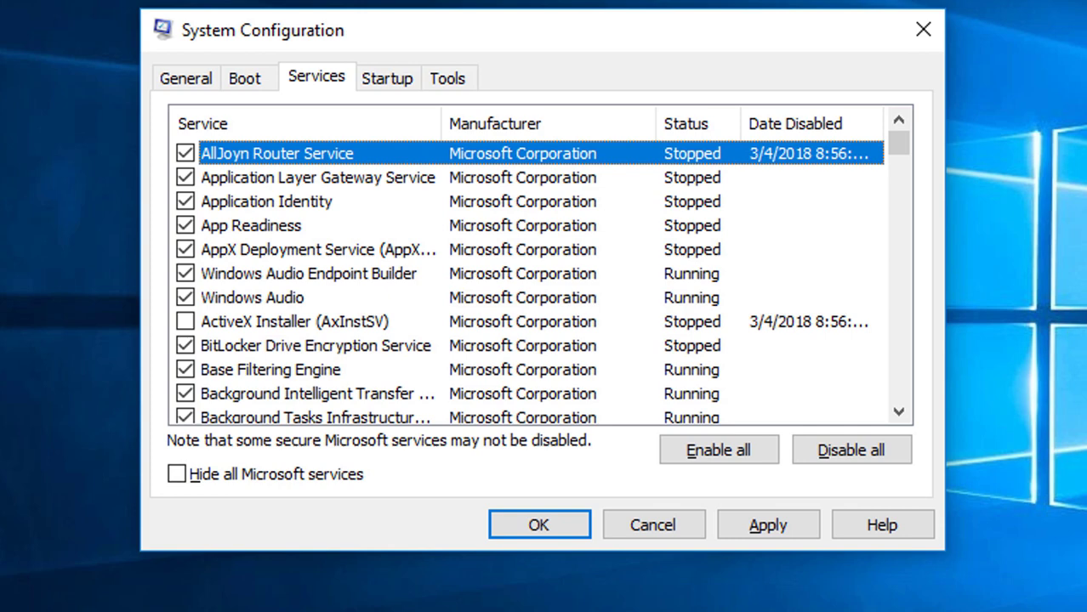
key("alt+e")
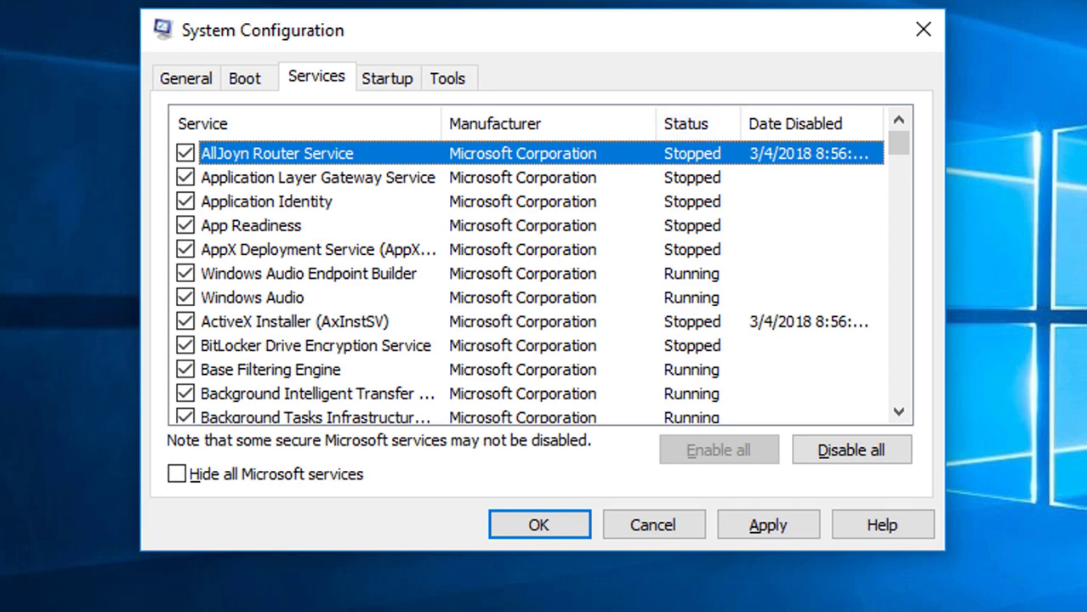
scroll(527, 280, "down", 2)
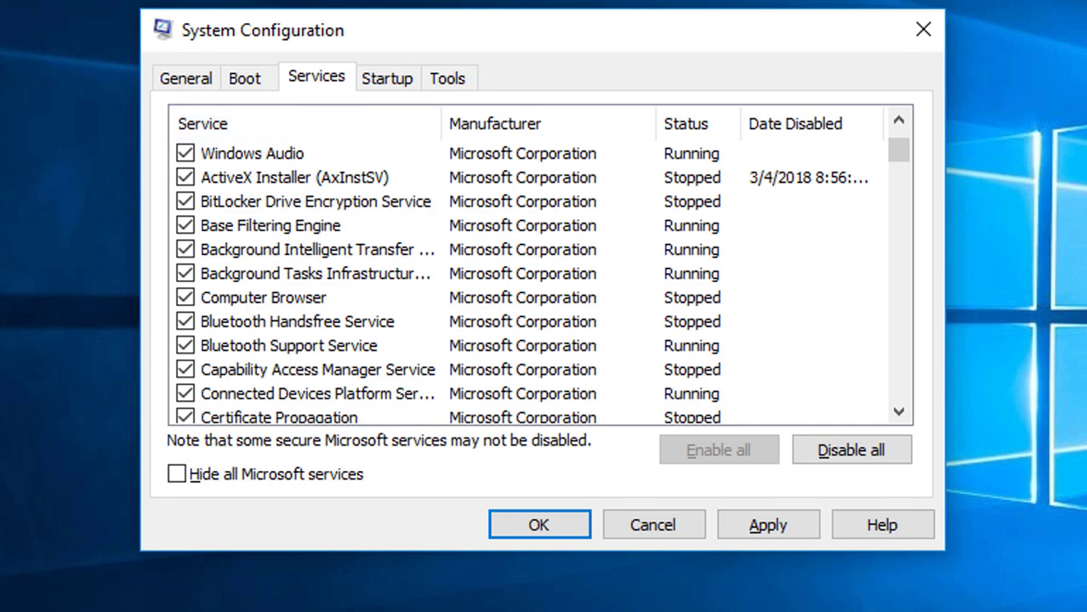
scroll(527, 280, "up", 2)
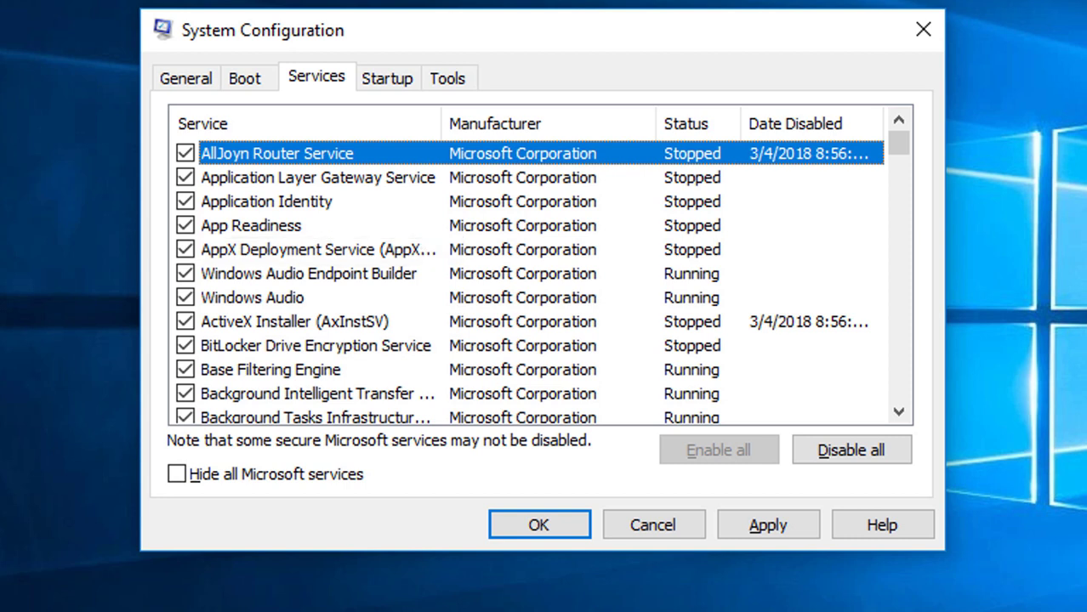
left_click(185, 154)
left_click(185, 177)
left_click(185, 200)
left_click(184, 154)
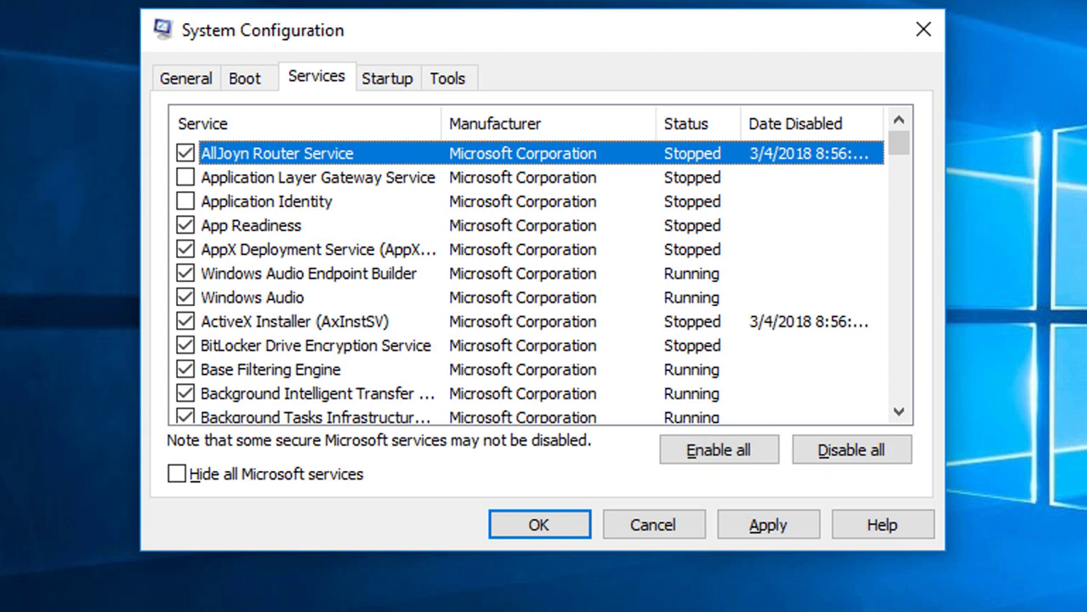
left_click(184, 177)
left_click(185, 202)
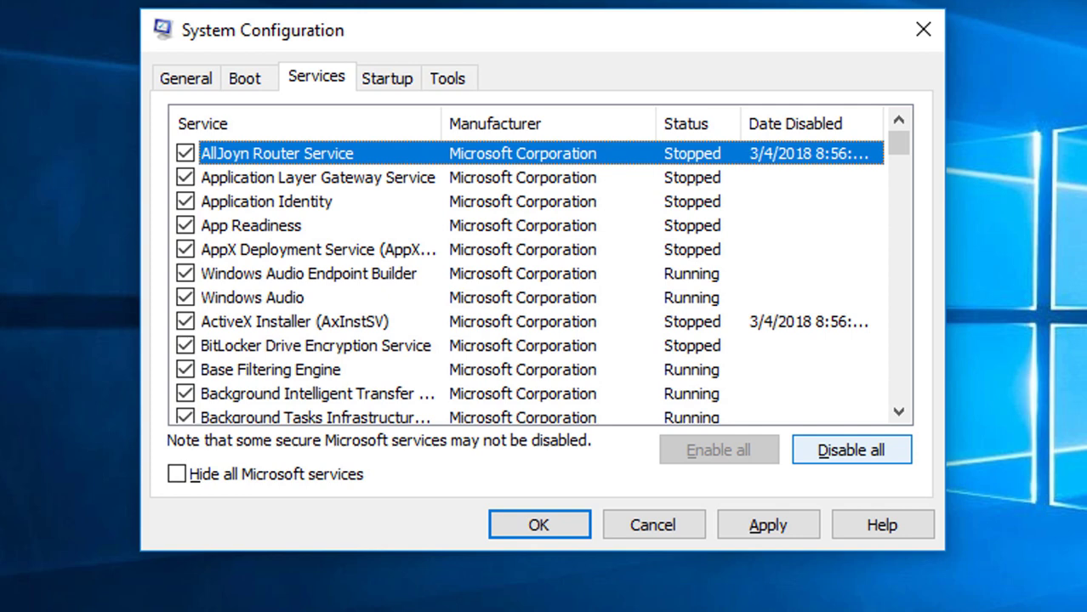
left_click(851, 450)
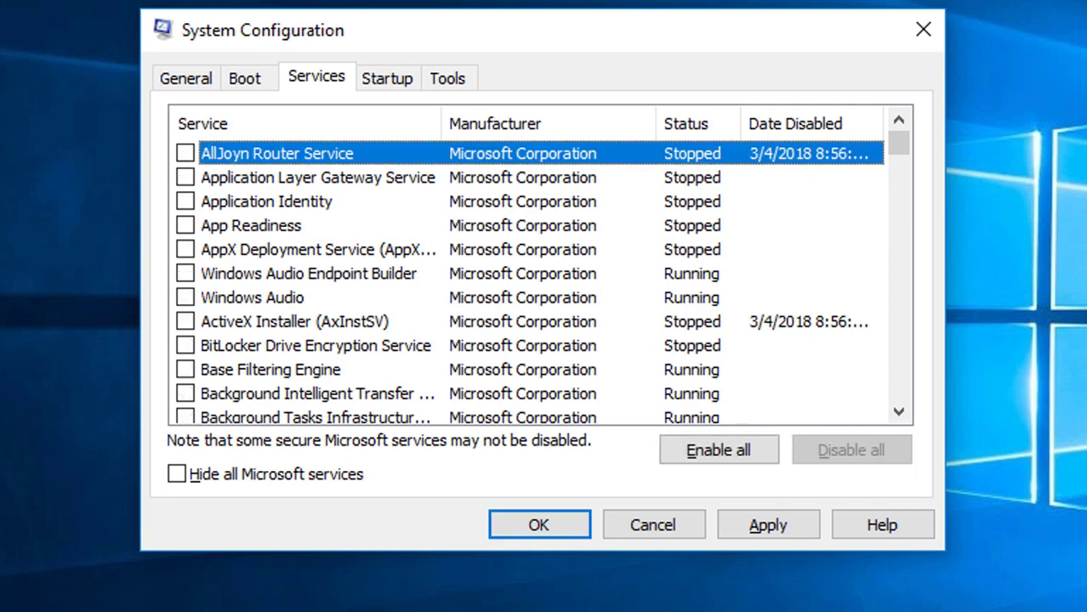
left_click(719, 450)
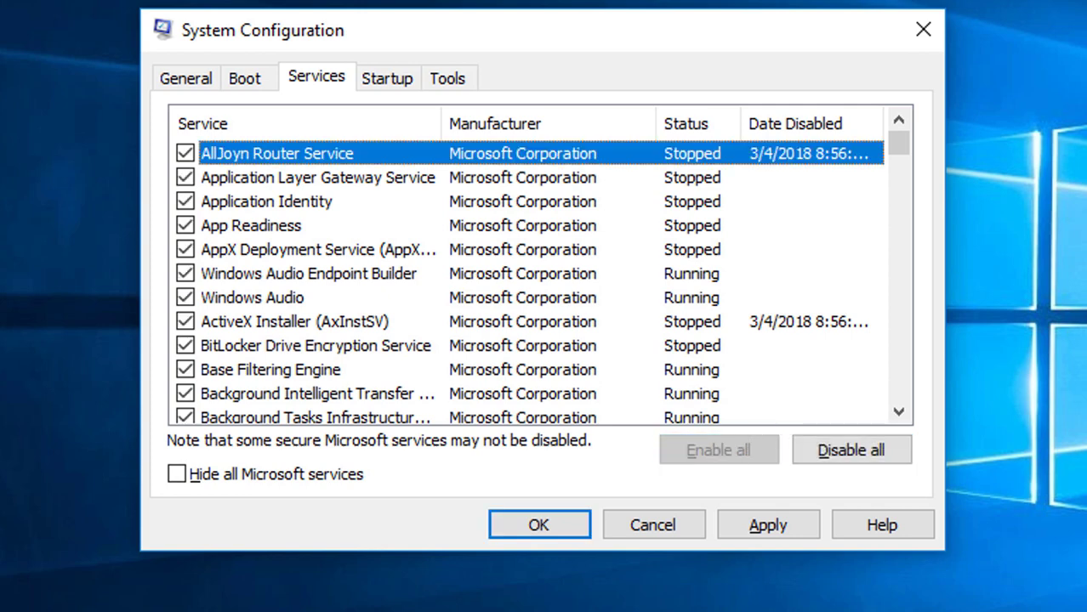
- Disable AllJoyn Router Service and Application Layer Gateway Service, applying the changes with a restart
left_click(186, 154)
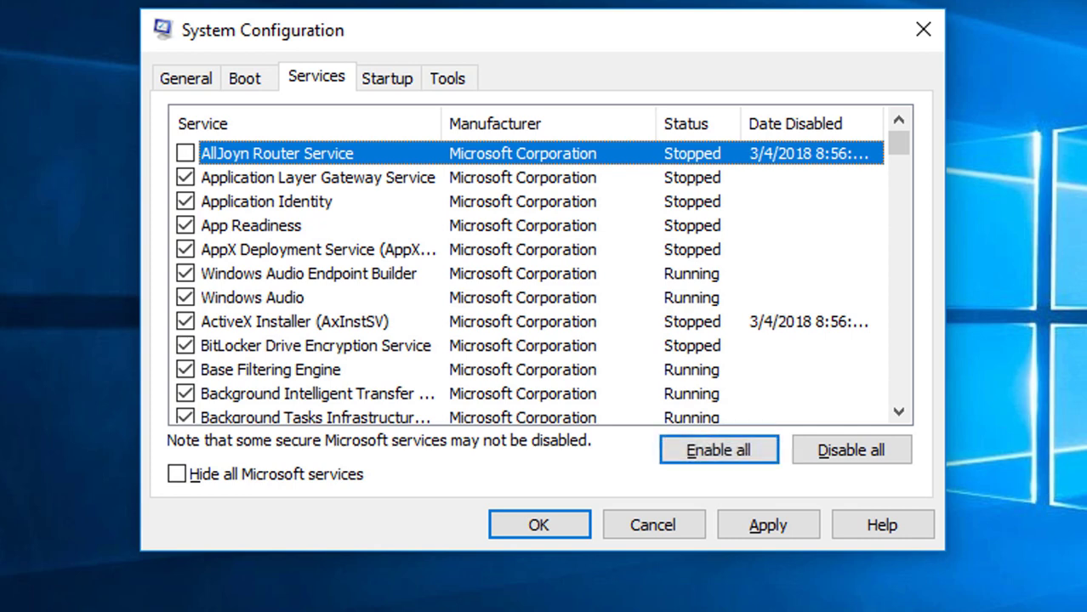
left_click(186, 176)
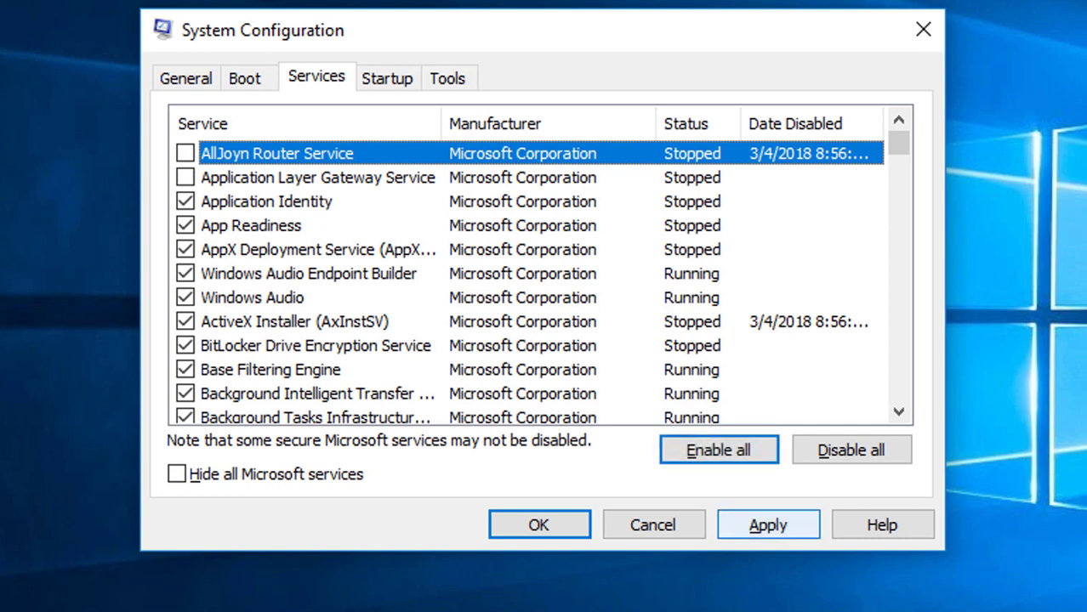
left_click(768, 525)
left_click(539, 525)
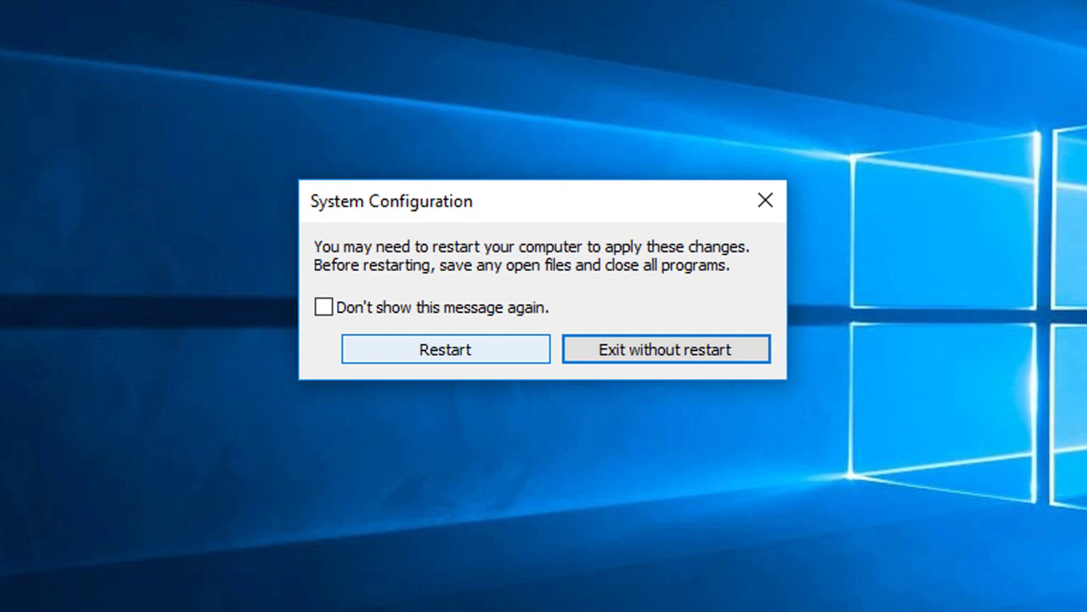
left_click(445, 349)
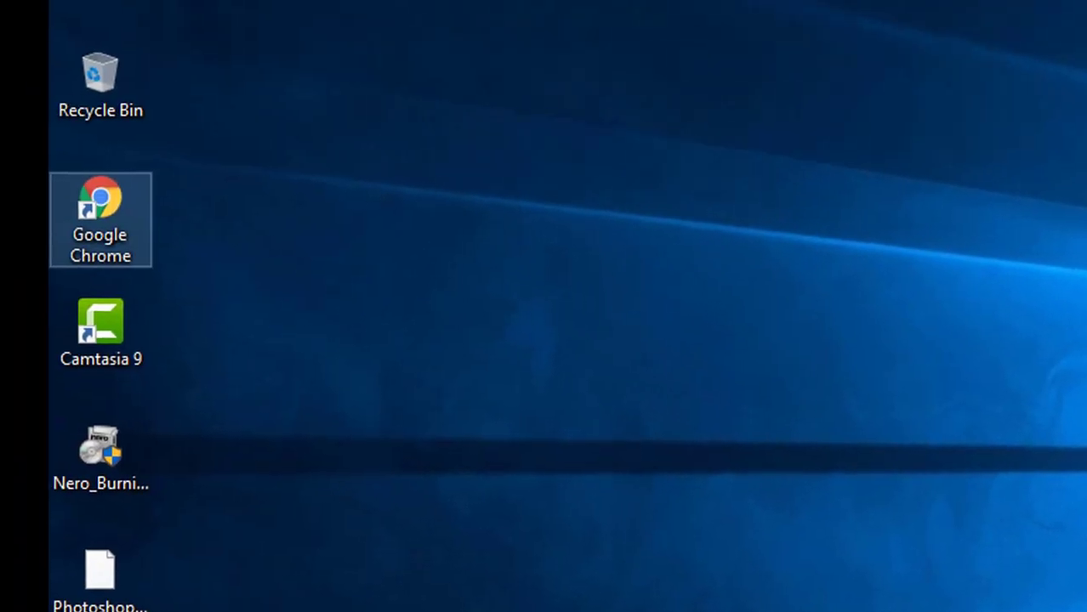
- Switch to Google Chrome and expand the advanced section of its settings to reach the privacy options
double_click(101, 219)
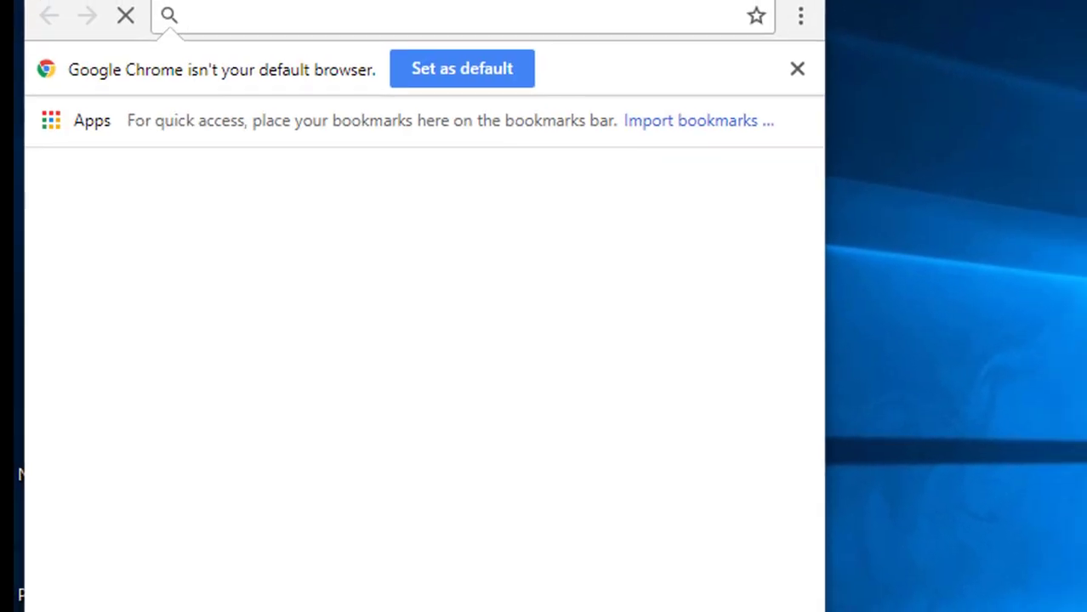
left_click(1070, 46)
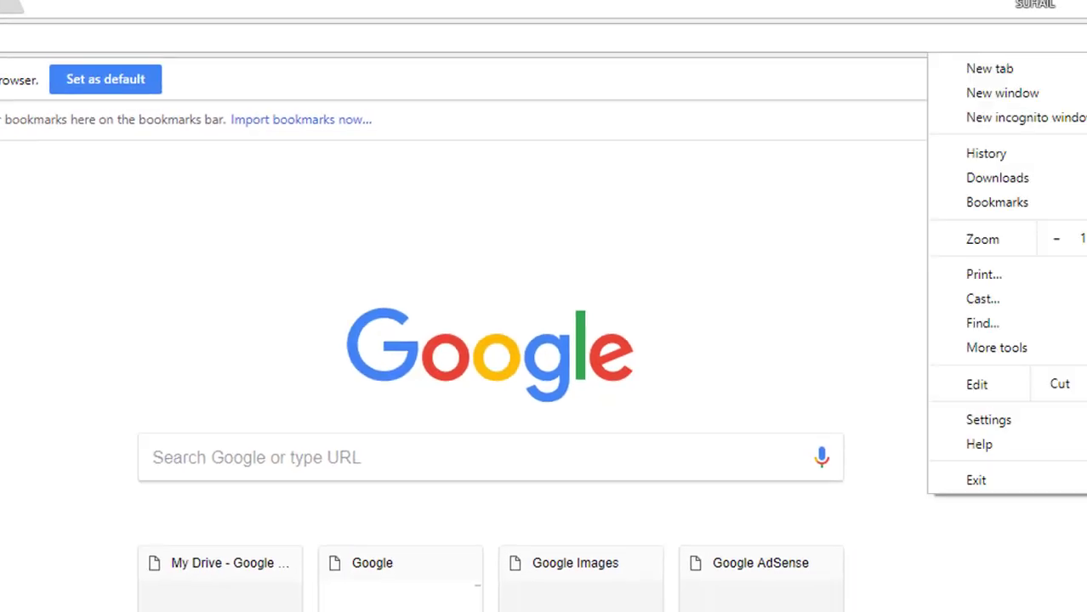
left_click(1070, 47)
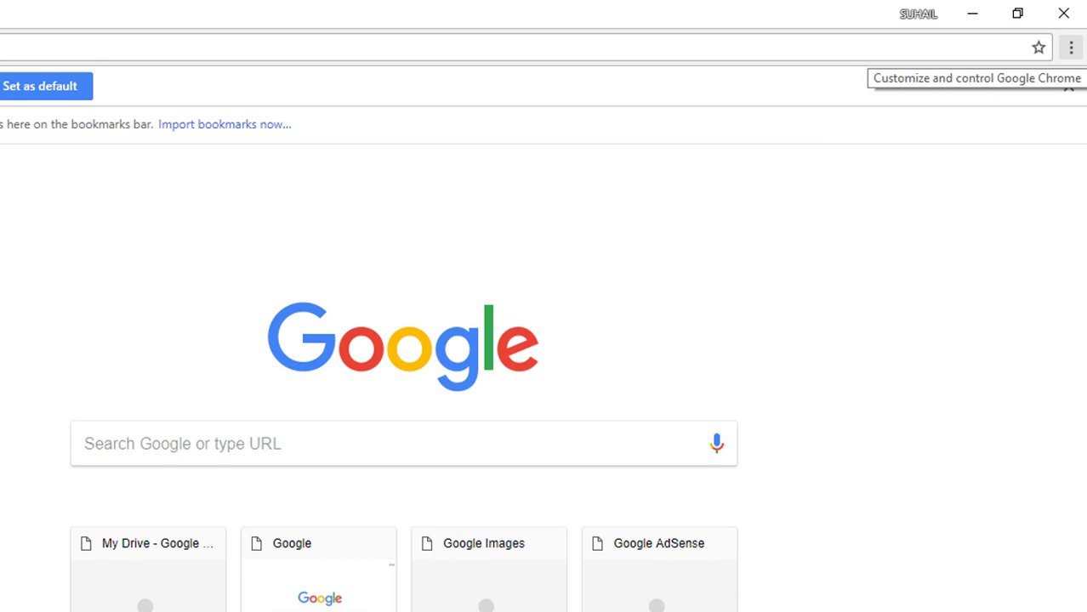
left_click(1070, 46)
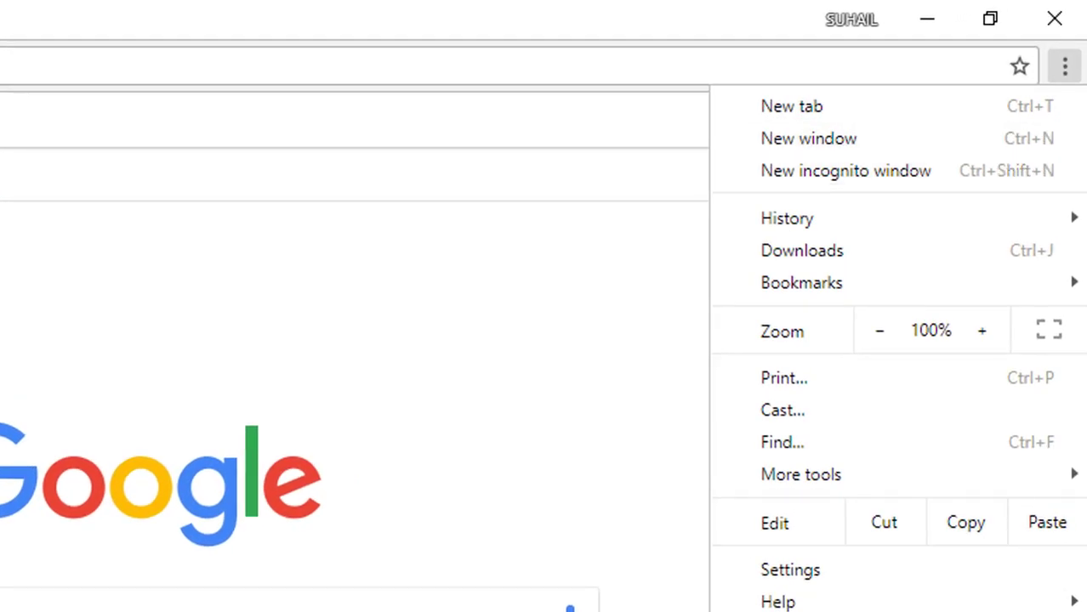
left_click(790, 570)
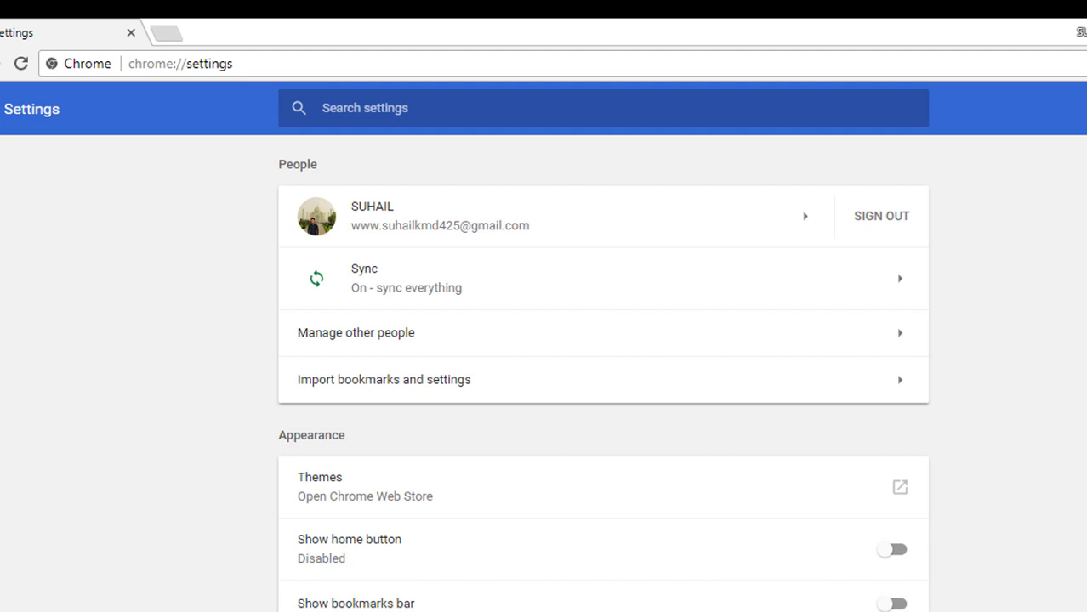
scroll(603, 374, "down", 9)
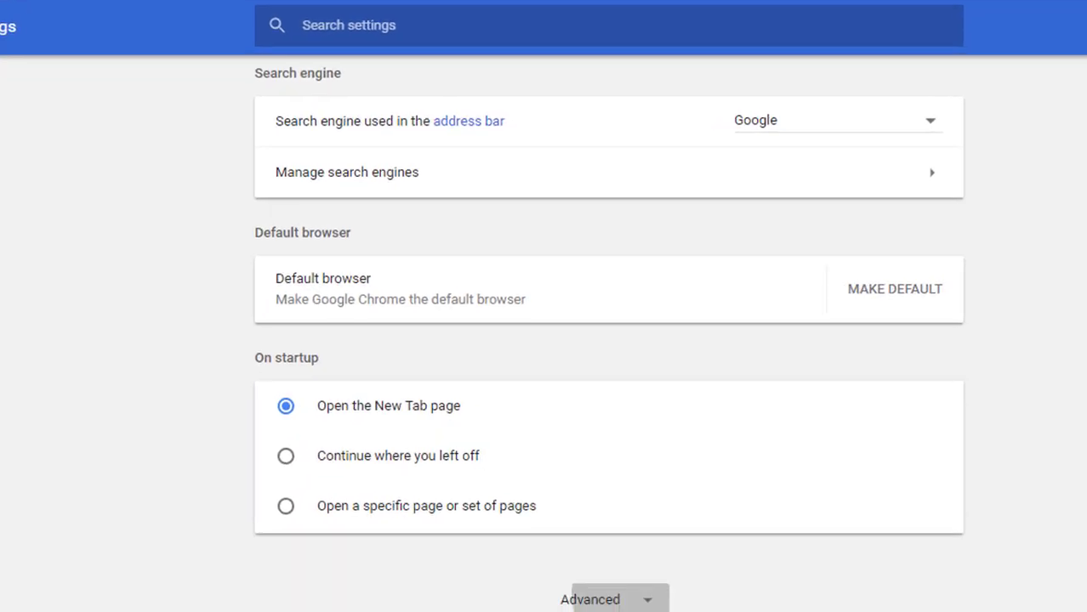
left_click(612, 597)
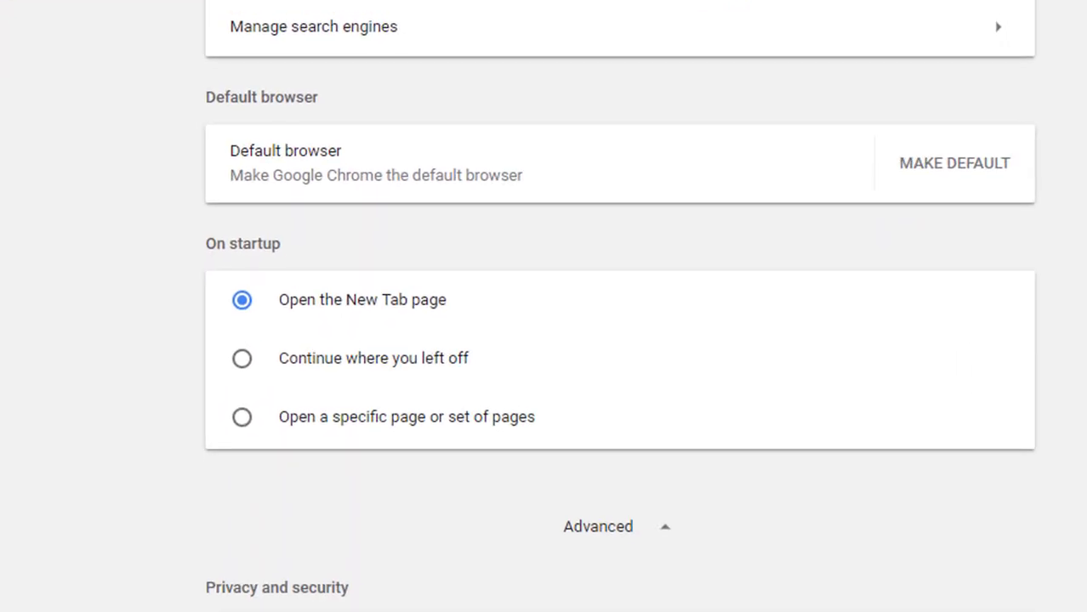
scroll(620, 340, "down", 5)
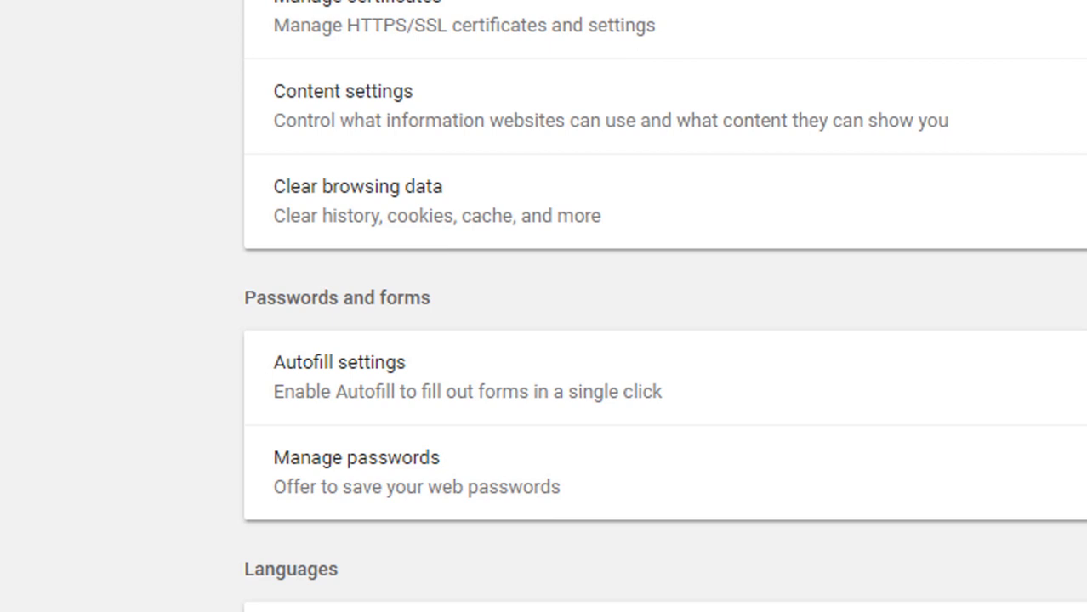
- Open the Clear browsing data dialog, view its advanced options and return to the basic ones
key("ctrl+shift+Delete")
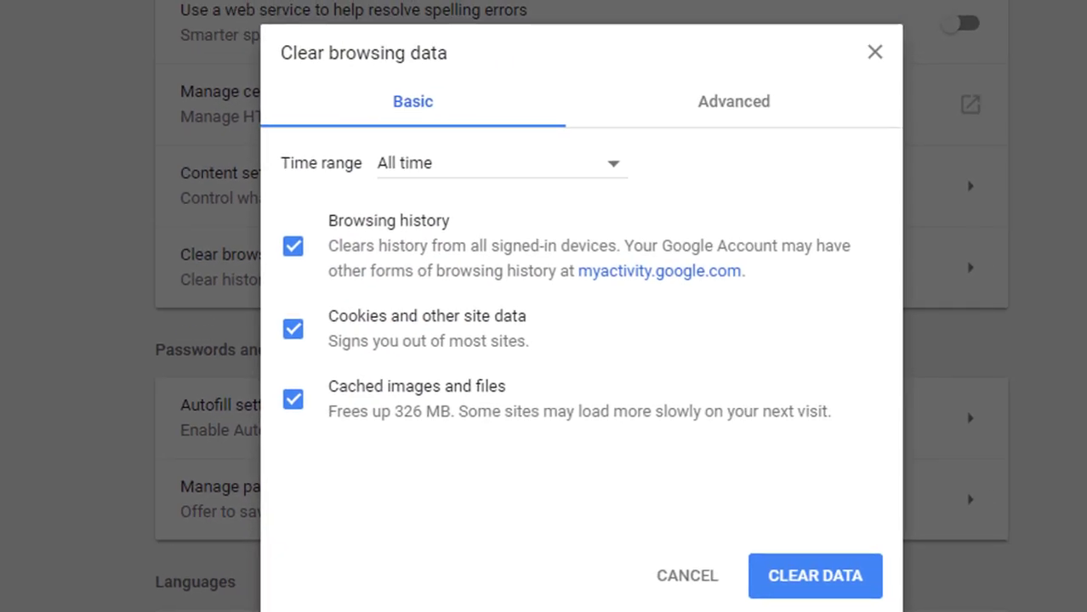
left_click(733, 102)
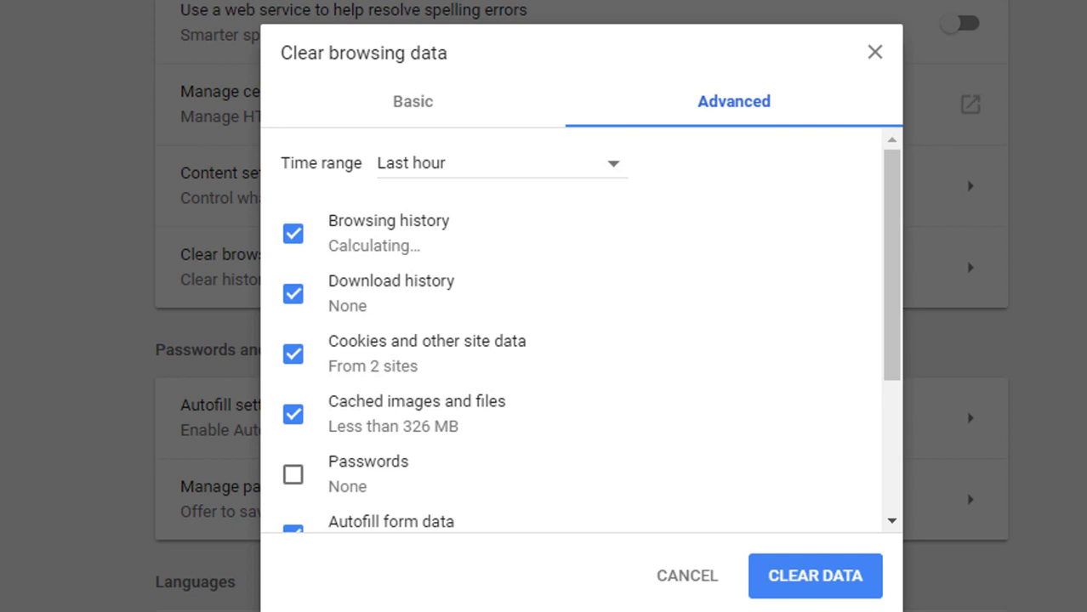
left_click(412, 101)
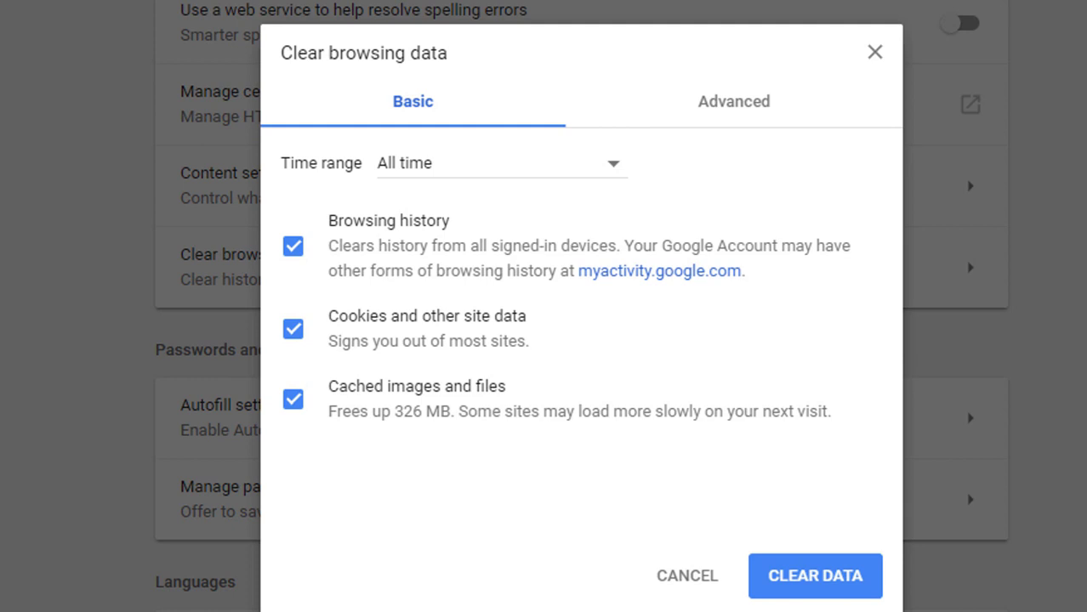
- Set the time range to All time and clear the browsing history, cookies and other site data, and cached images and files
left_click(501, 163)
key("Up")
key("Up")
key("Up")
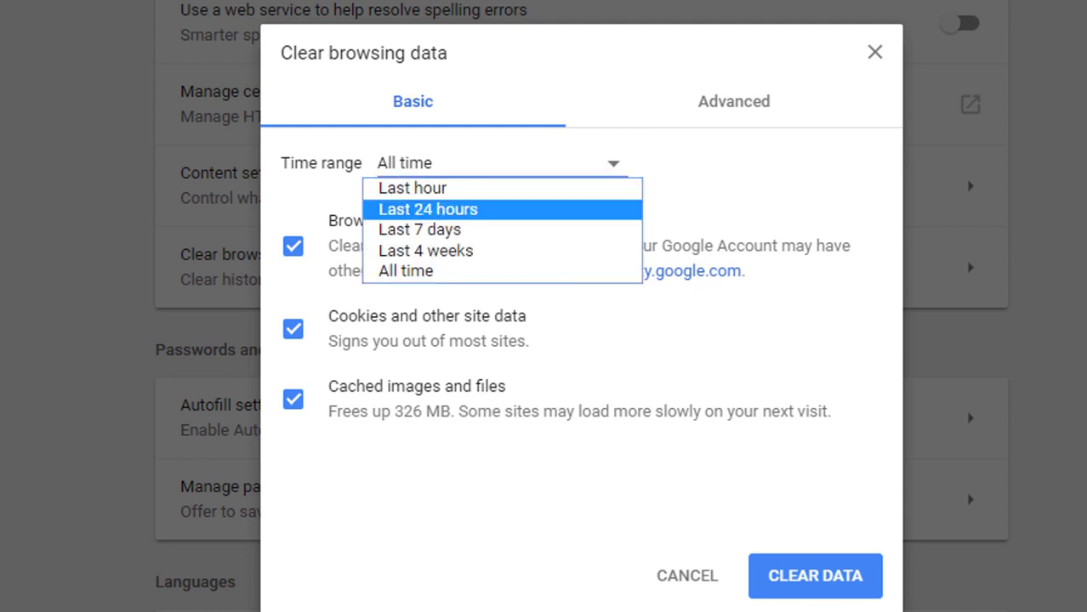
key("Down")
key("Down")
key("Up")
key("Up")
key("Up")
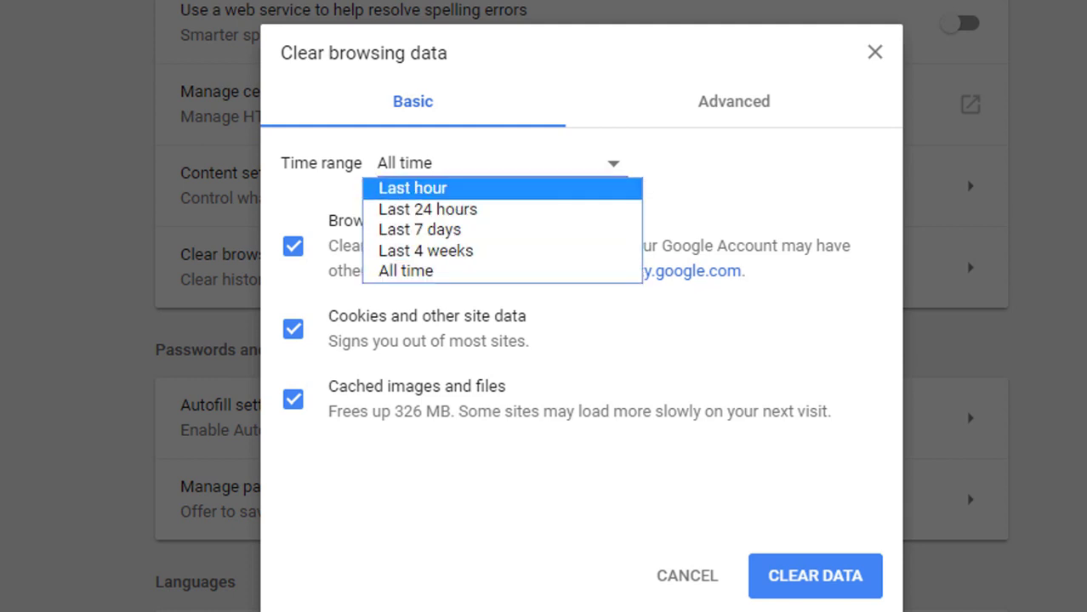
key("Down")
key("Down")
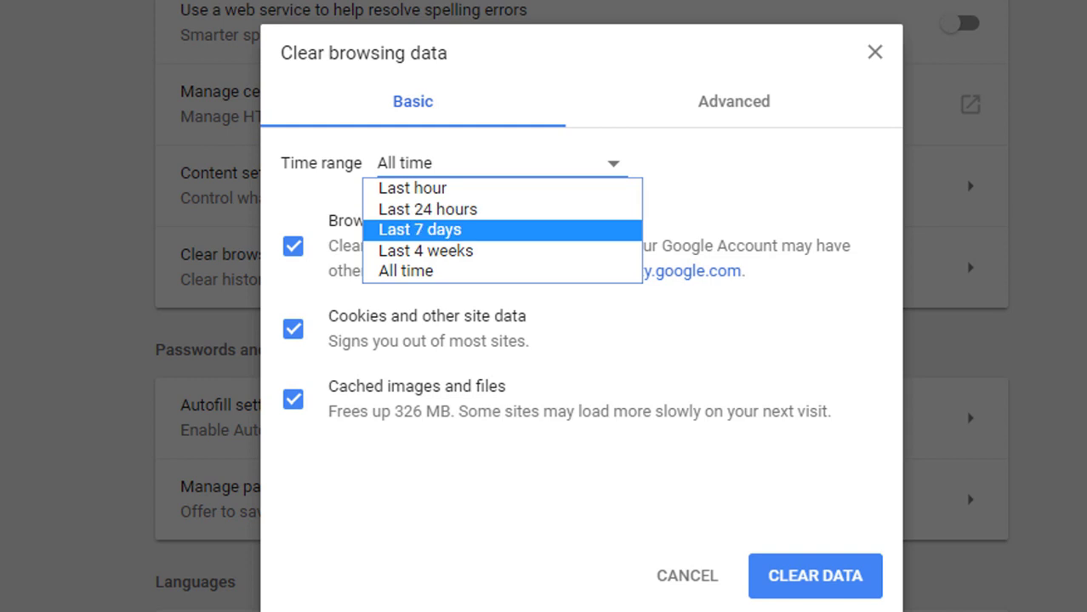
key("Up")
key("Down")
key("Up")
key("Down")
key("Down")
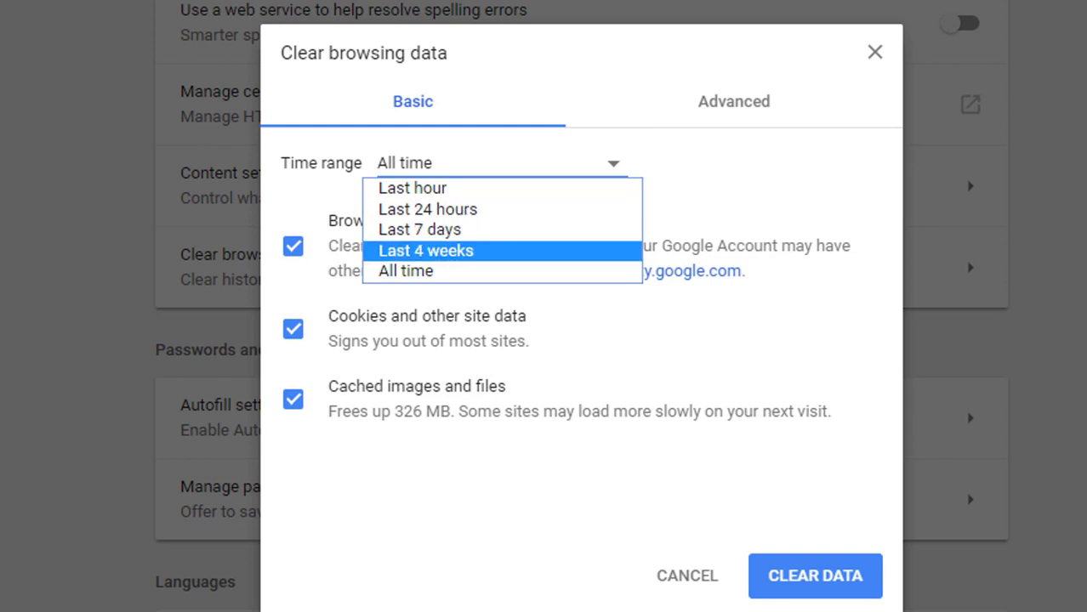
key("Down")
key("Up")
key("Up")
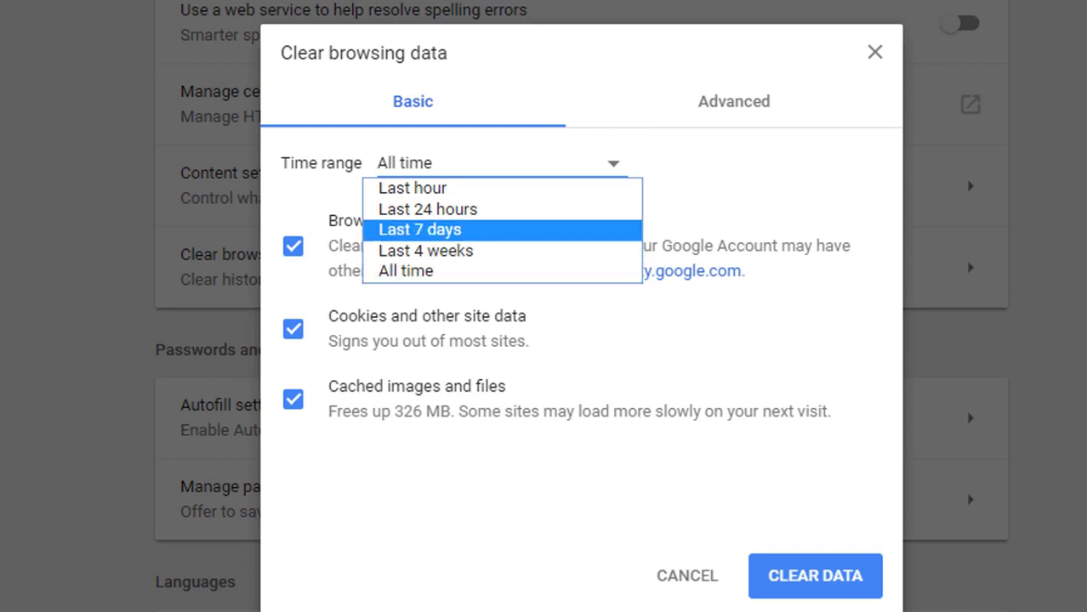
key("Down")
key("Down")
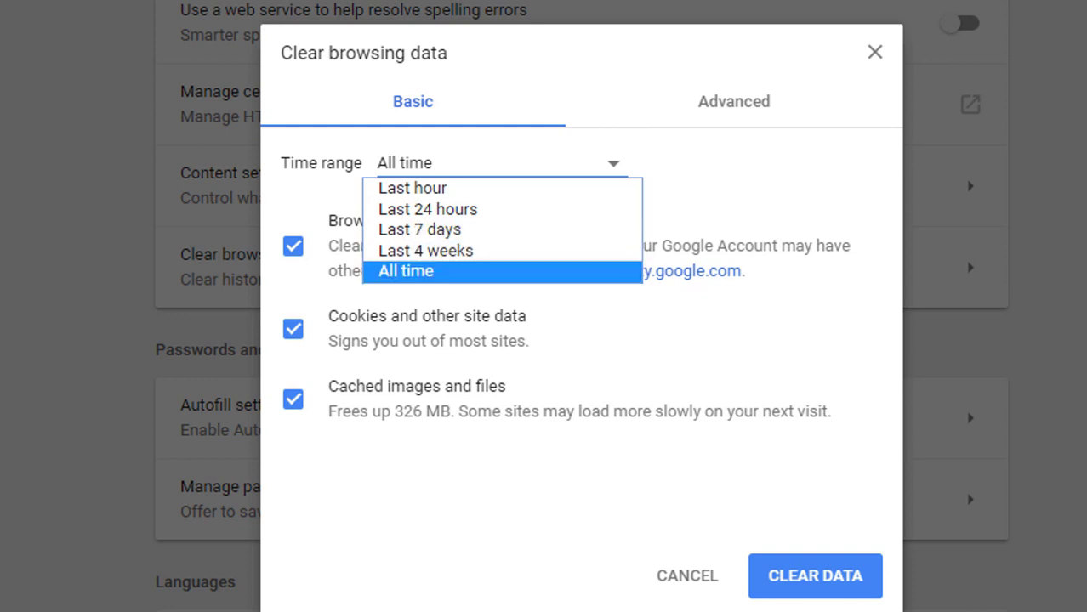
key("Return")
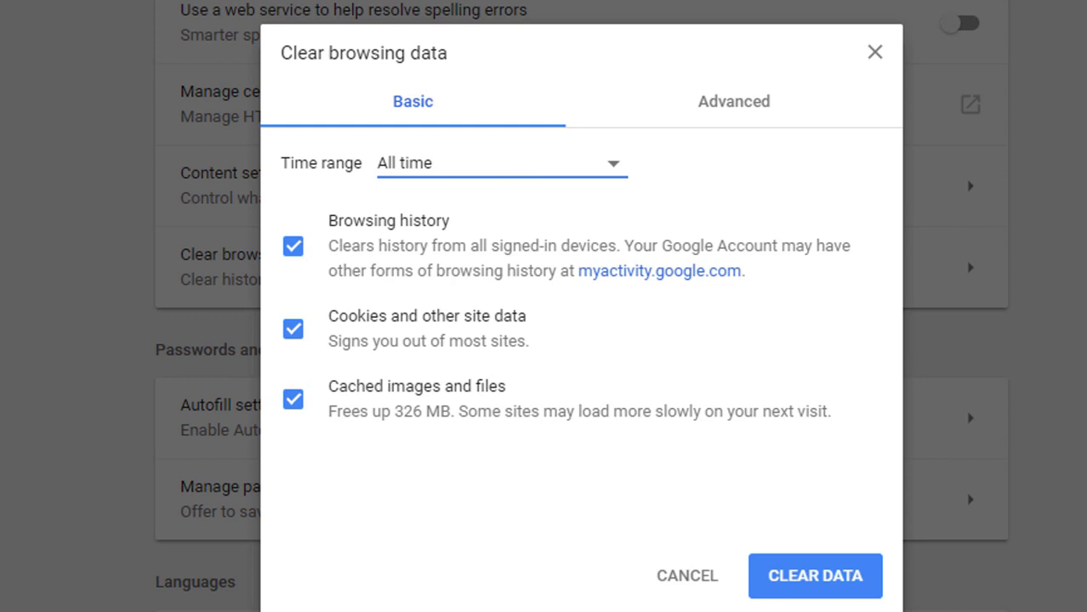
left_click(814, 576)
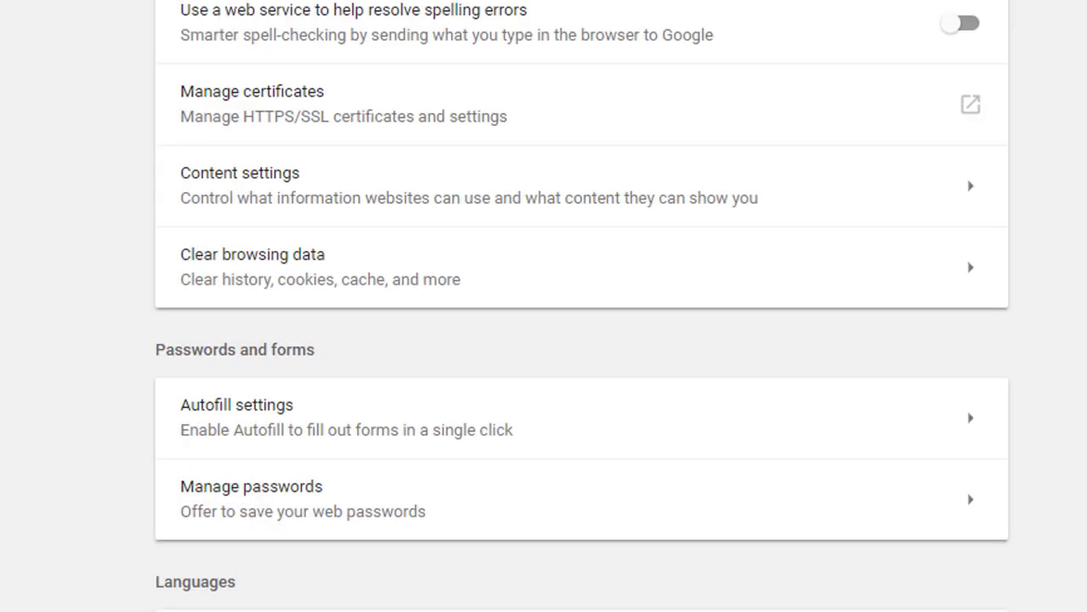
- Open the advanced options for clearing browsing data and check the available time ranges, keeping Last hour selected
key("ctrl+shift+Delete")
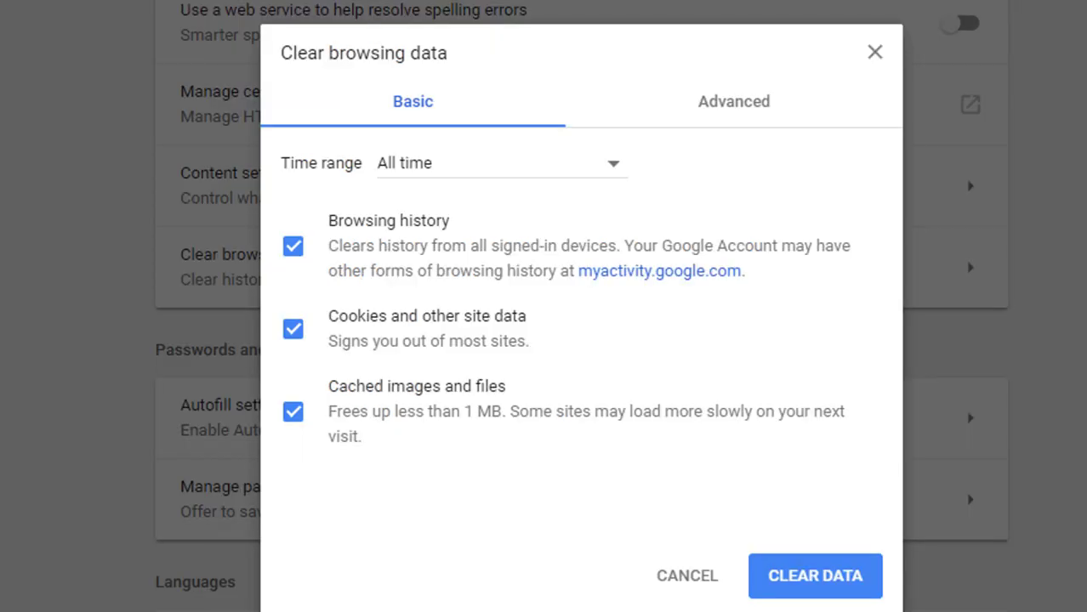
left_click(733, 101)
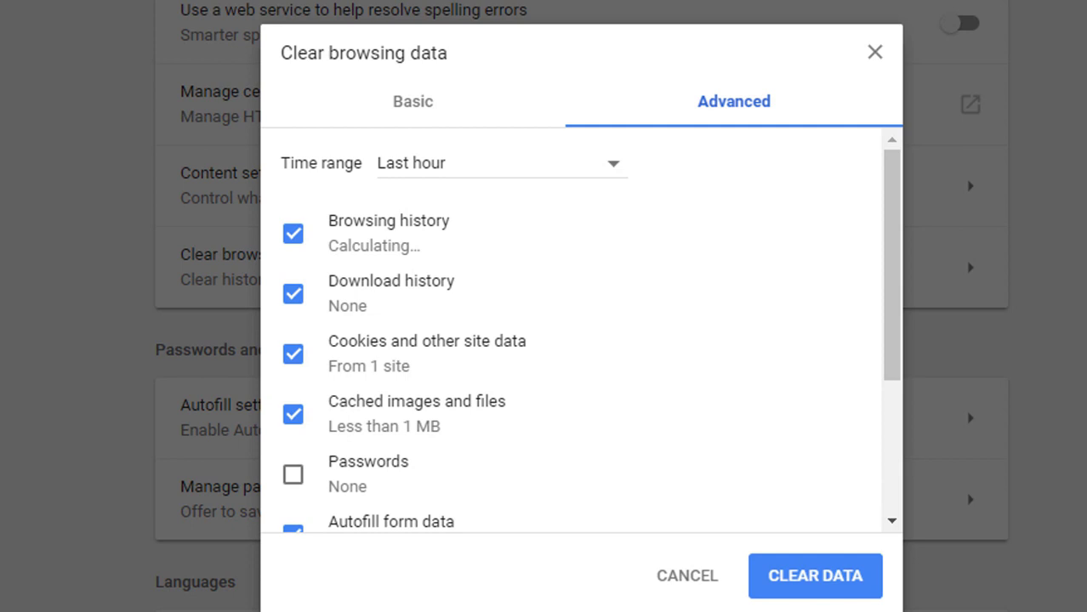
left_click(502, 163)
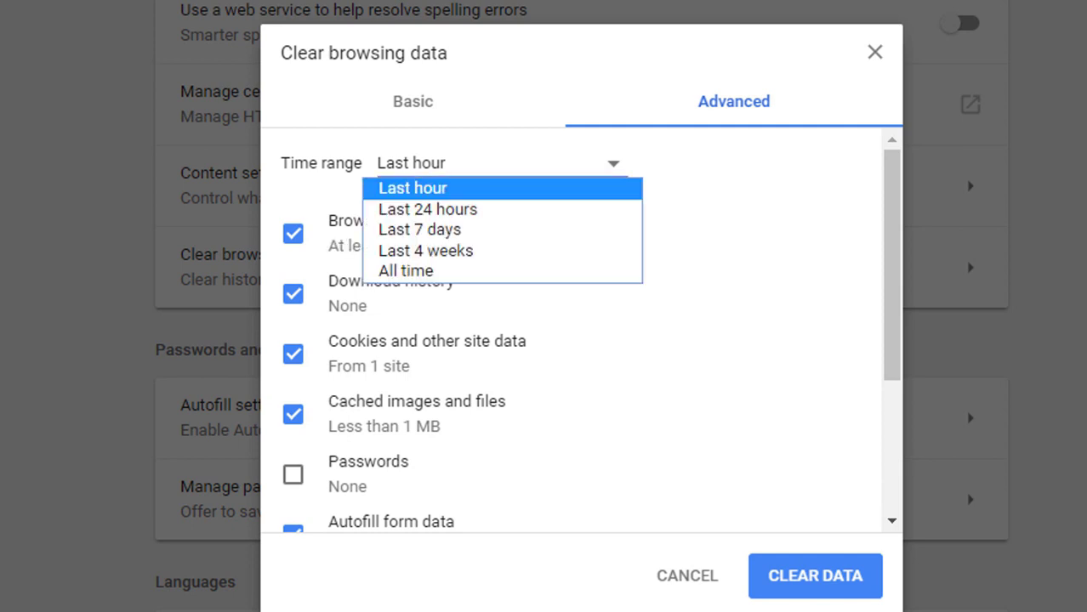
key("Up")
key("Return")
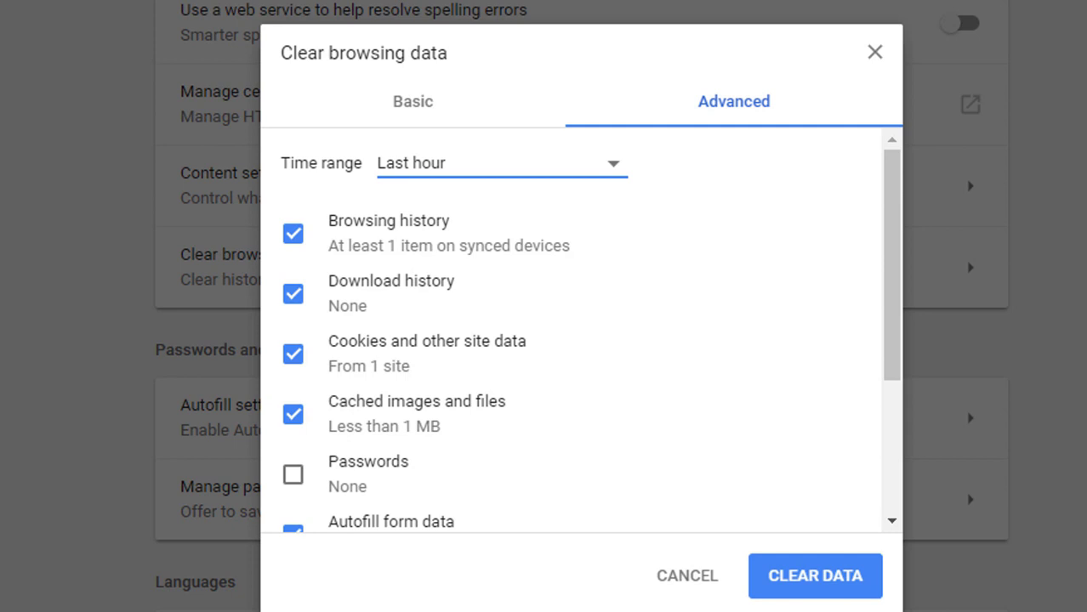
- Review the further data types in the advanced clearing options, leaving Passwords unselected
scroll(578, 332, "down", 2)
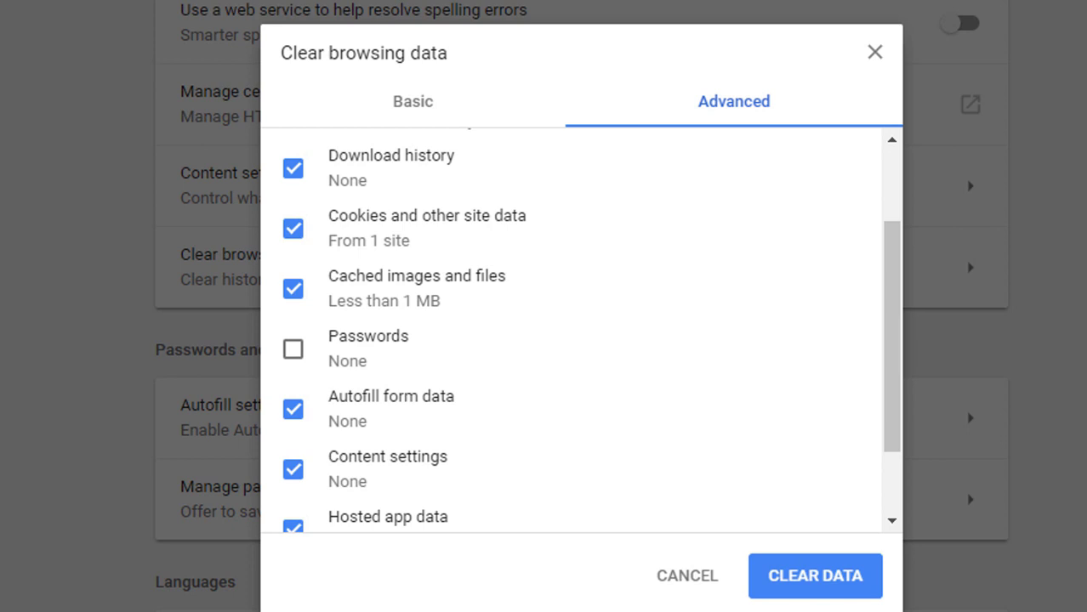
left_click(292, 348)
left_click(293, 348)
left_click(292, 348)
left_click(293, 349)
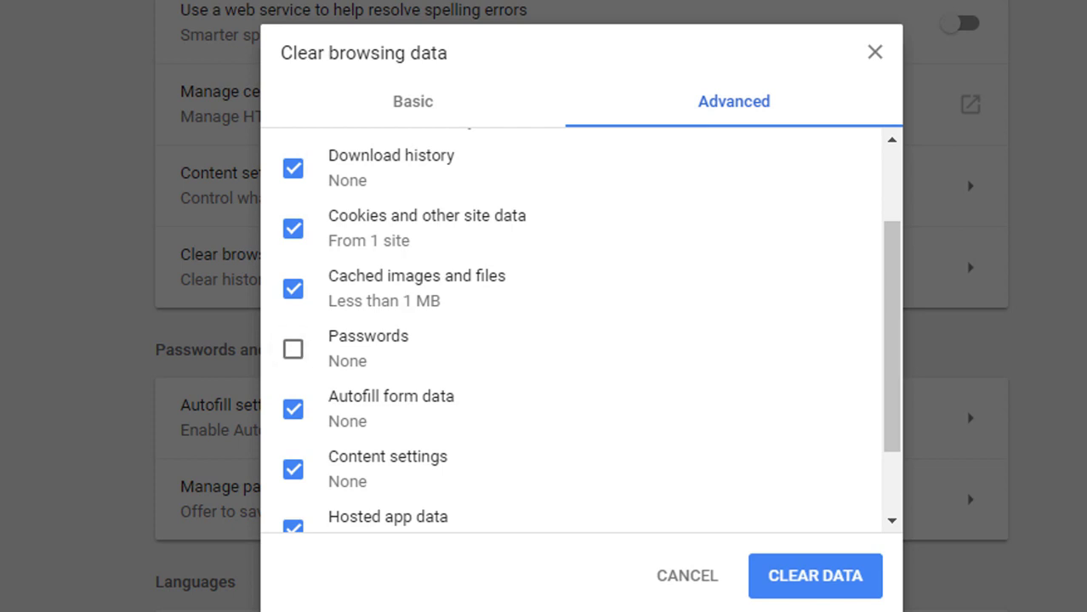
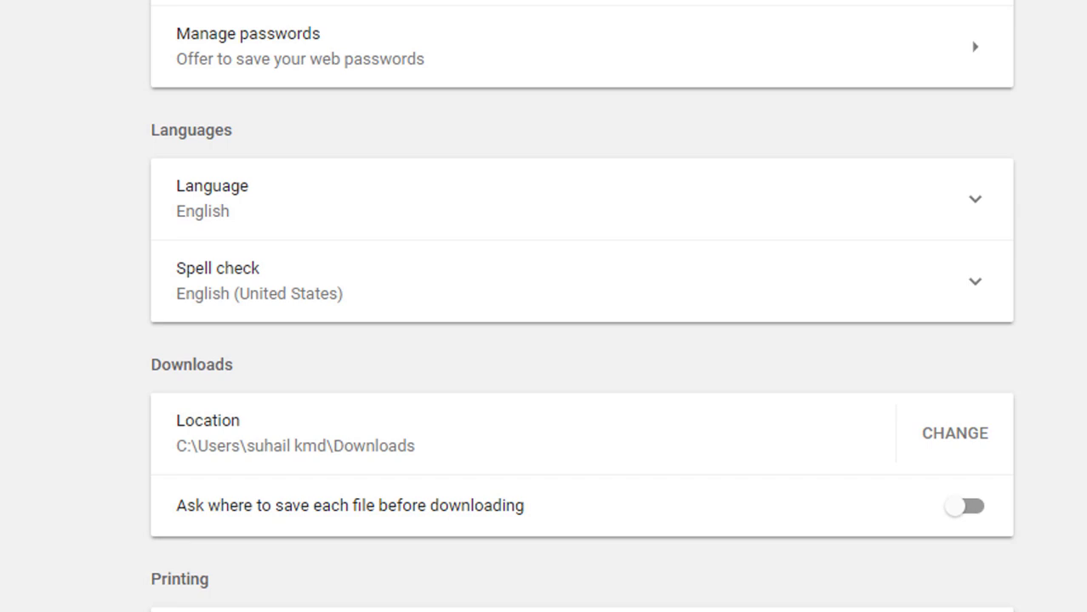
- Change the download location to Local Disk (E:)
left_click(955, 432)
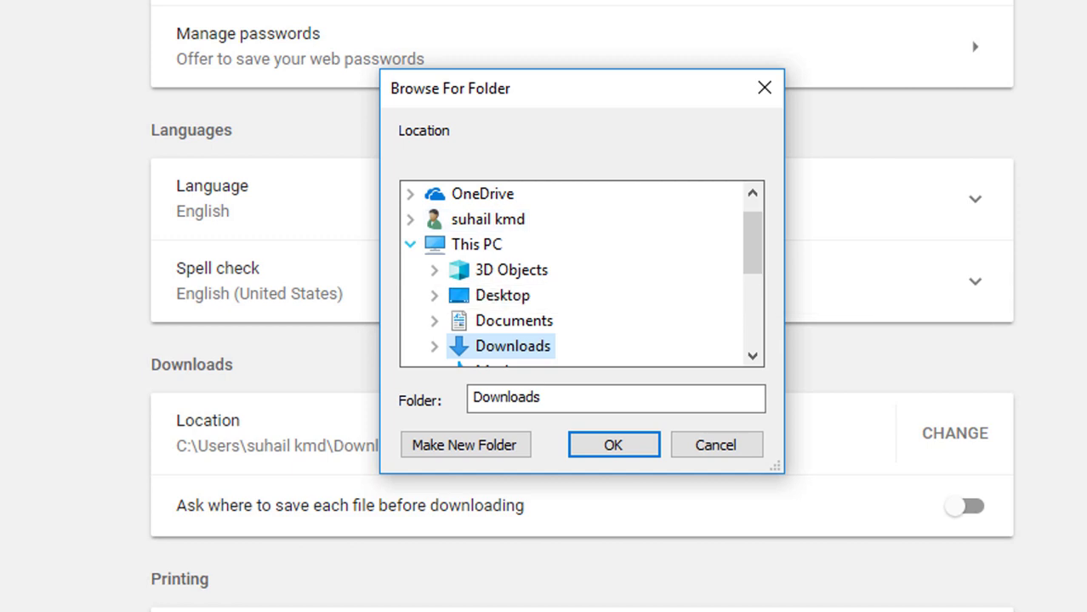
left_click(410, 244)
left_click(410, 269)
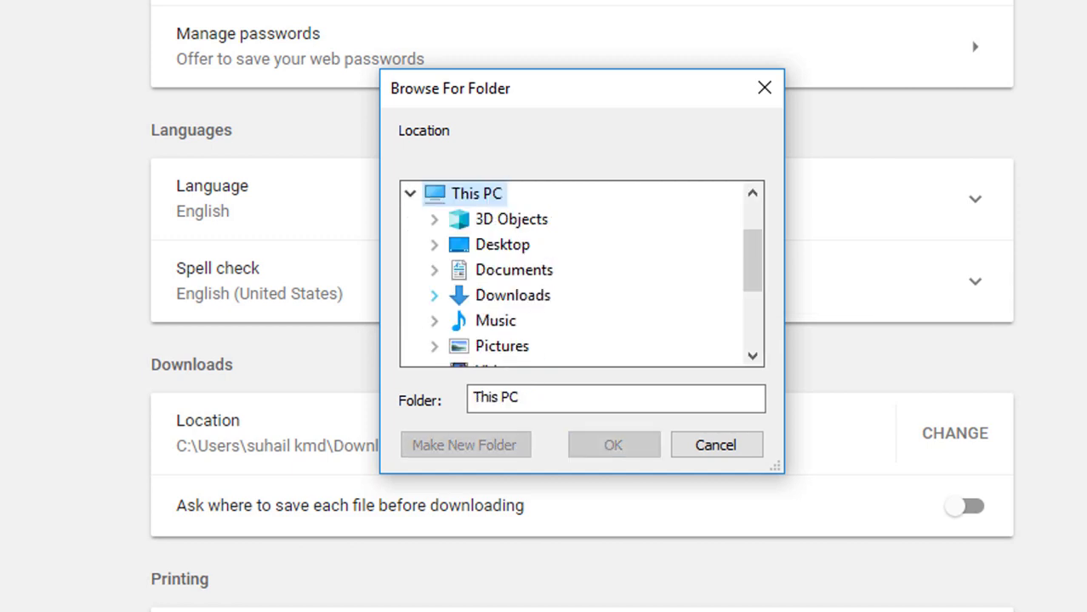
scroll(490, 346, "down", 2)
left_click(520, 270)
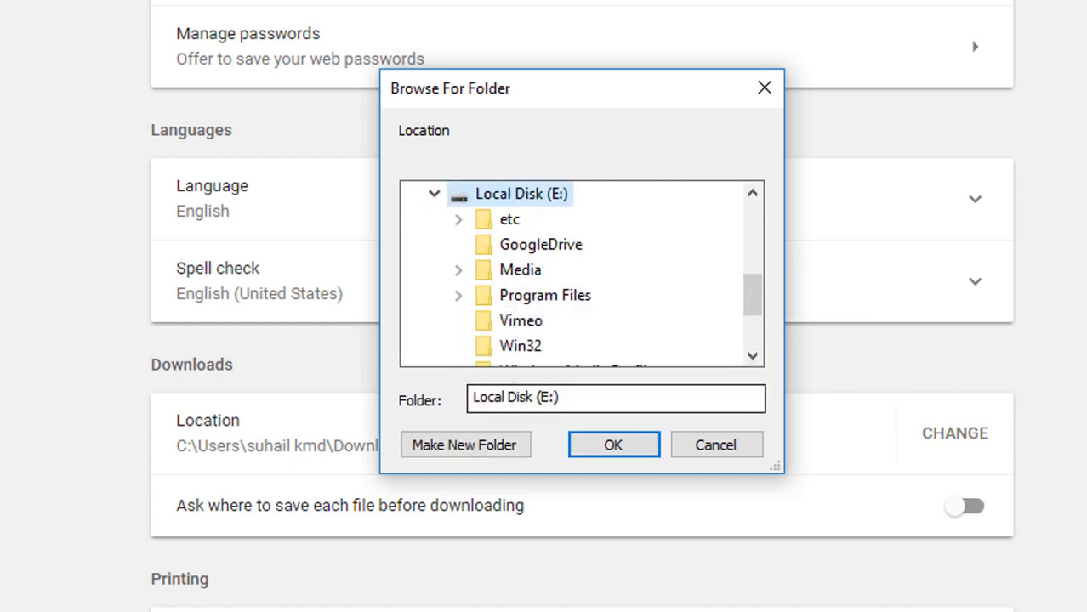
left_click(613, 445)
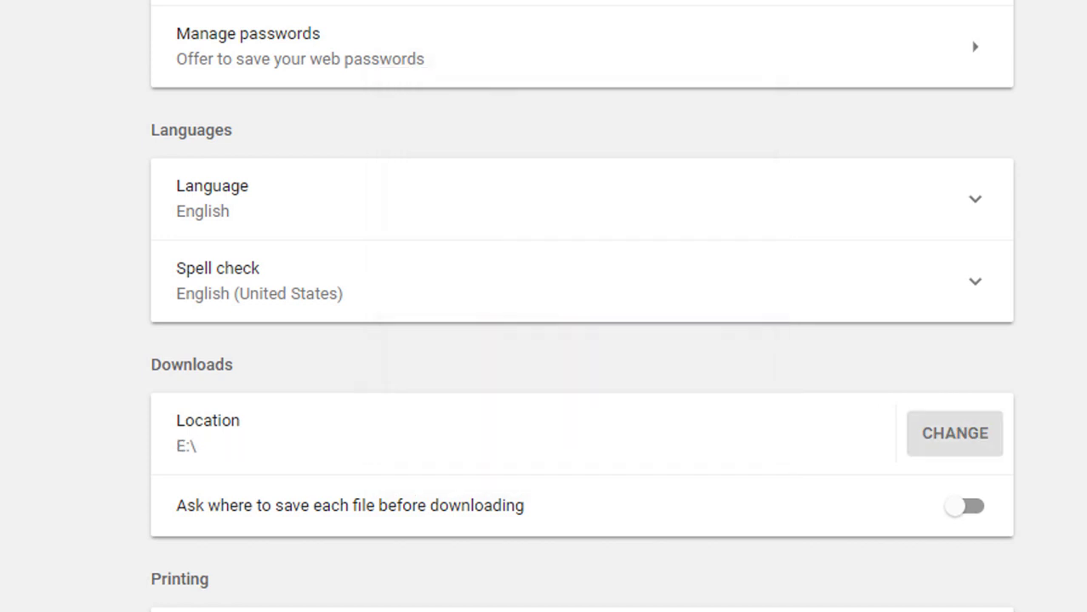